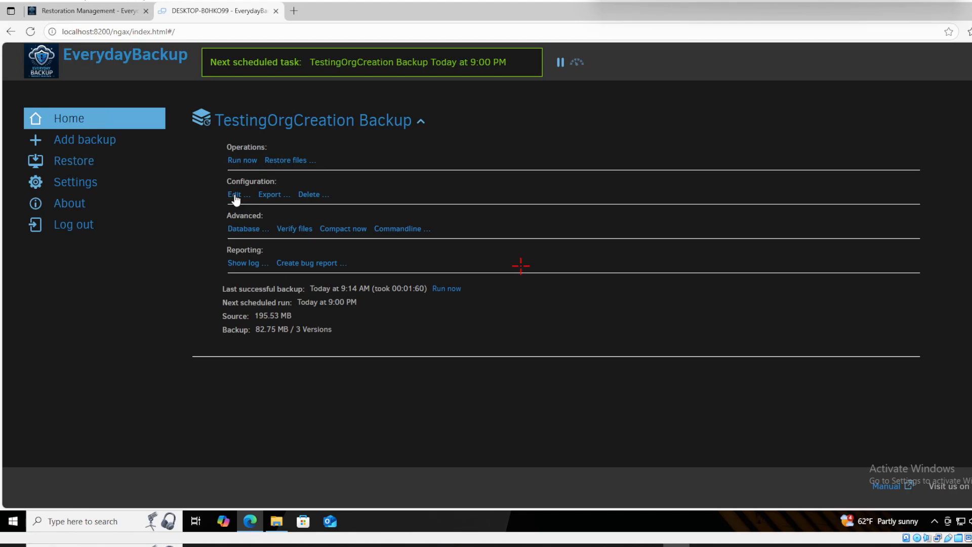
- Open the TestingOrgCreation Backup configuration for editing and check the job name in its general settings
click(233, 195)
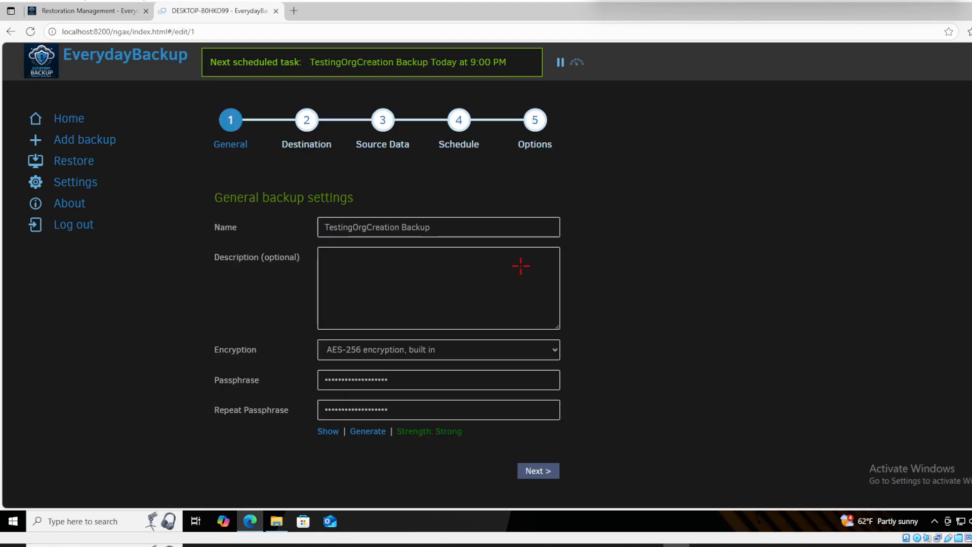
drag(324, 227, 430, 227)
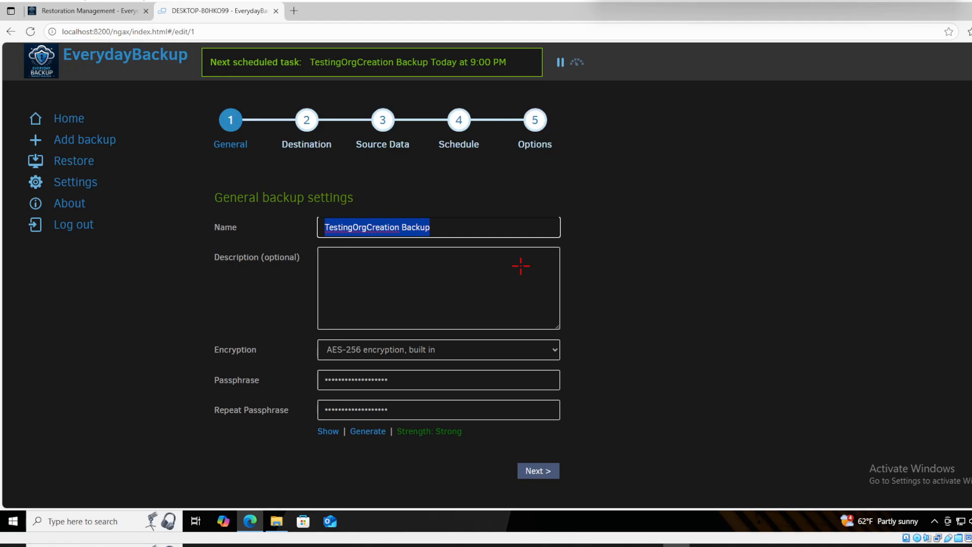
key(Right)
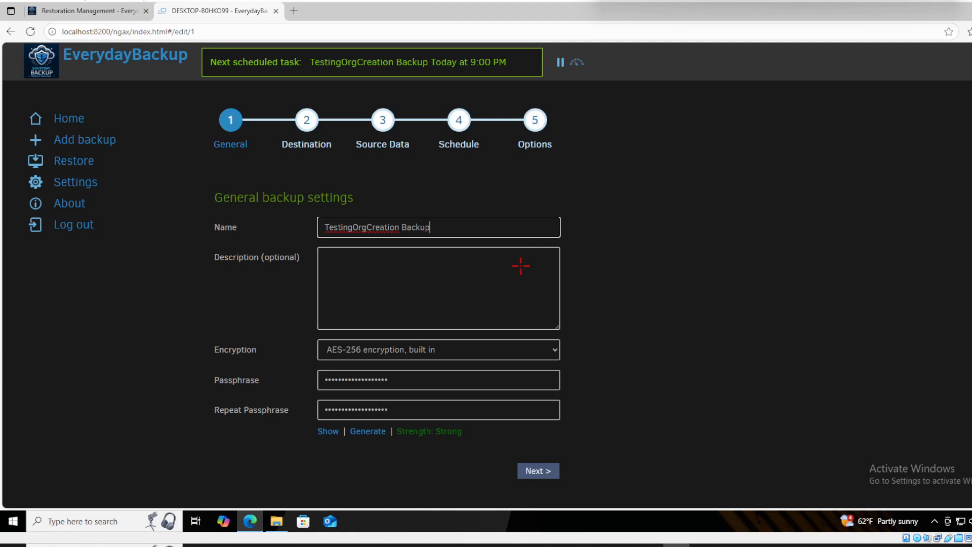
- Go to the admin dashboard and rename the device in the TestingOrgCreation table to a person's first name
click(110, 12)
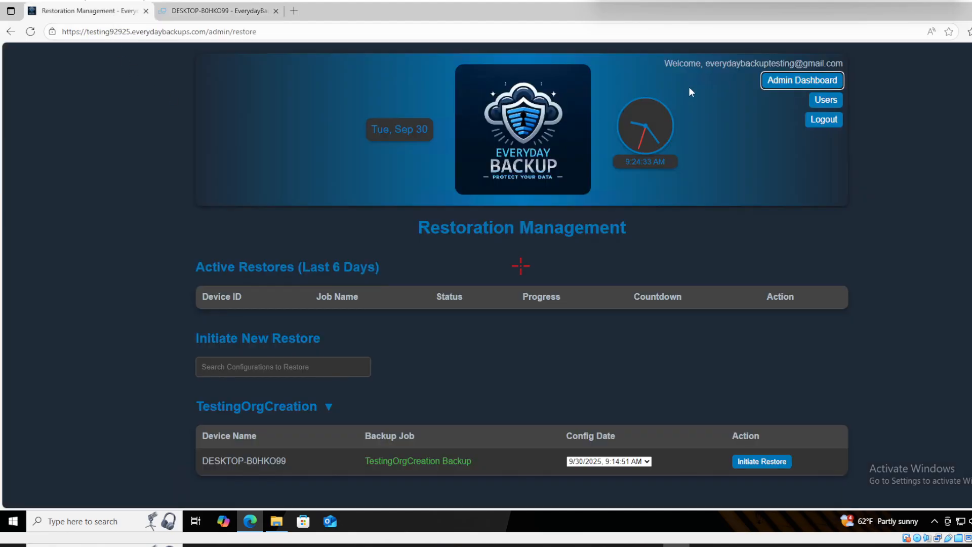
click(802, 82)
scroll(104, 314, down, 3)
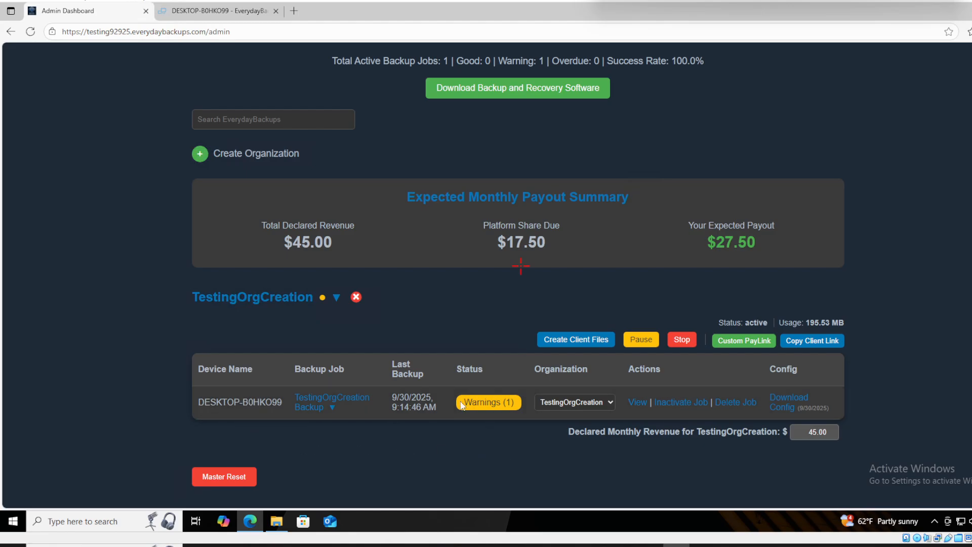
double_click(238, 405)
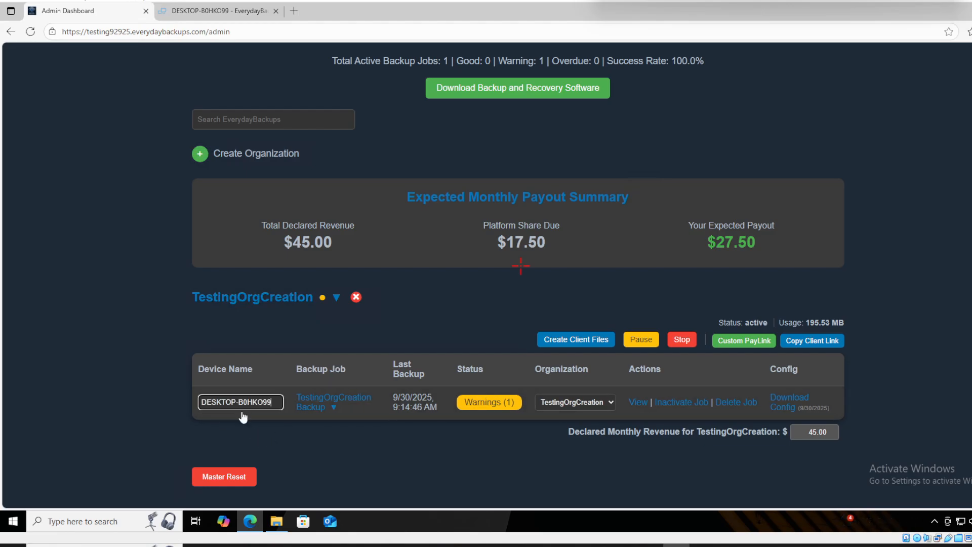
text(Joe)
key(Return)
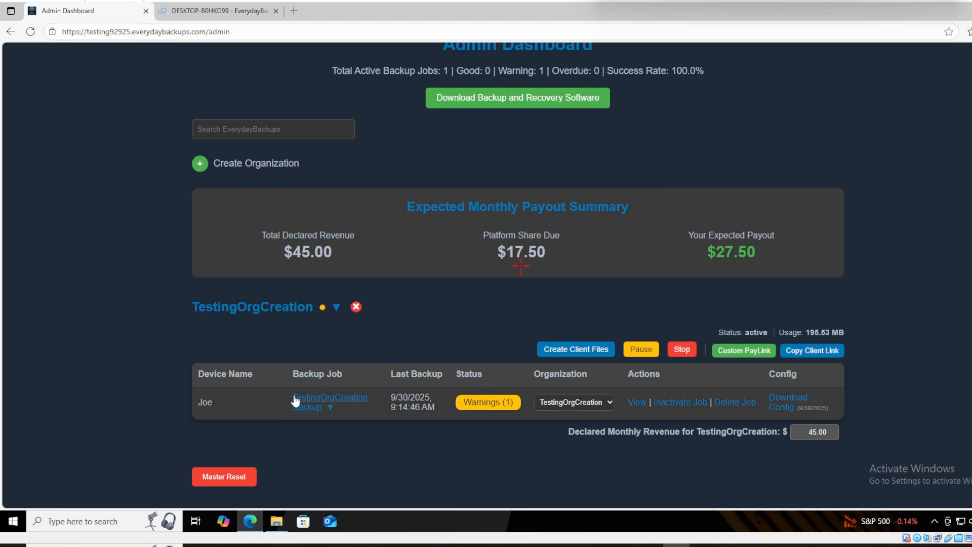
- Compare the backup job name in the admin dashboard with the name in the backup's general settings
drag(291, 394, 327, 411)
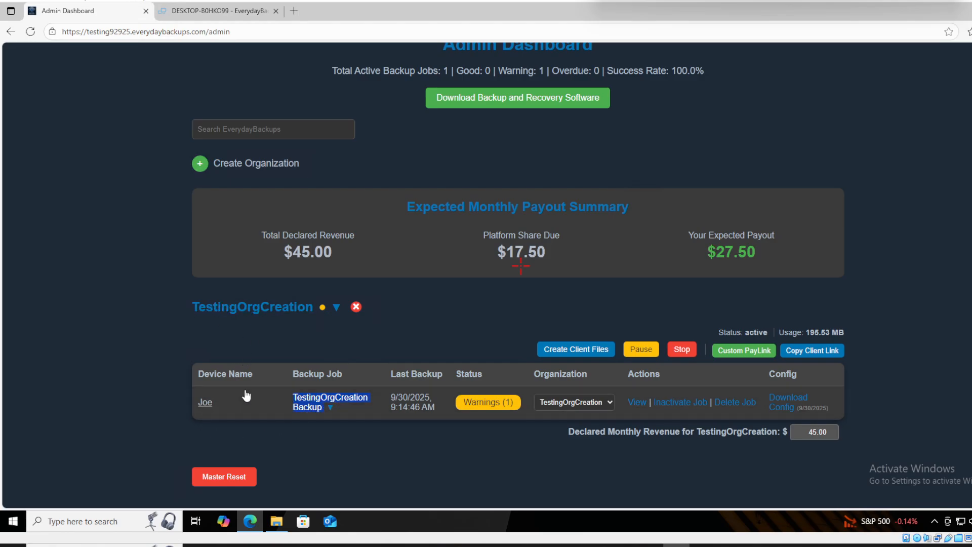
click(225, 12)
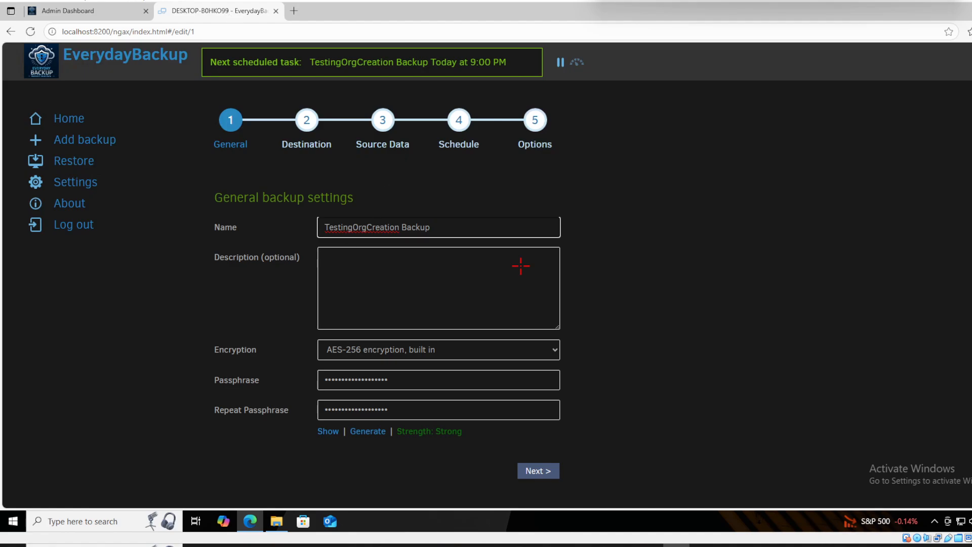
drag(430, 227, 325, 227)
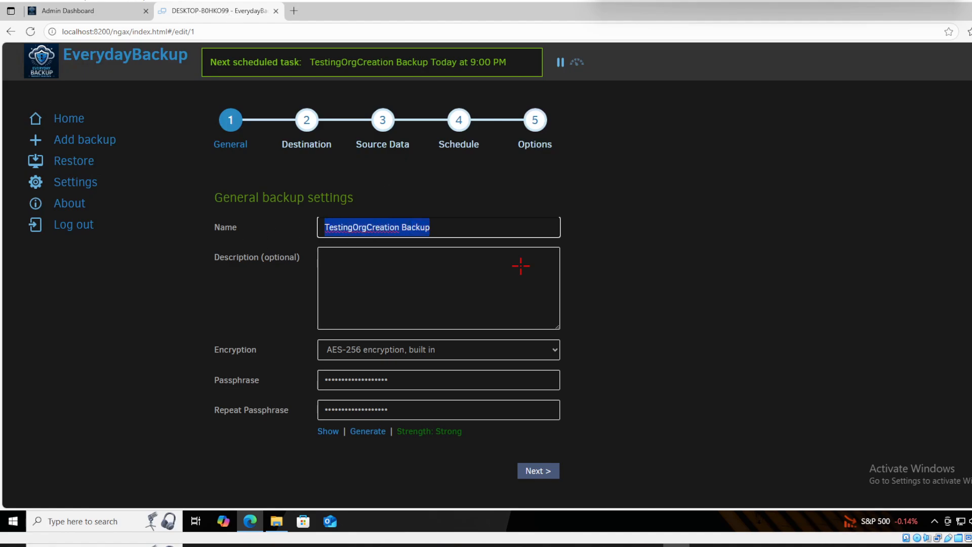
click(432, 228)
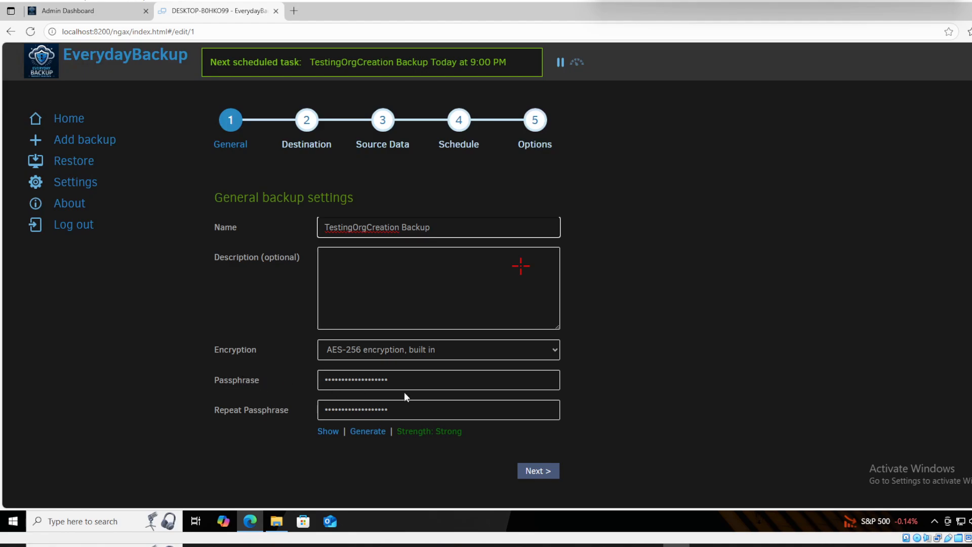
- Review the backup's destination settings and source data, expanding the Computer node and its C: drive to examine the available folders
click(306, 122)
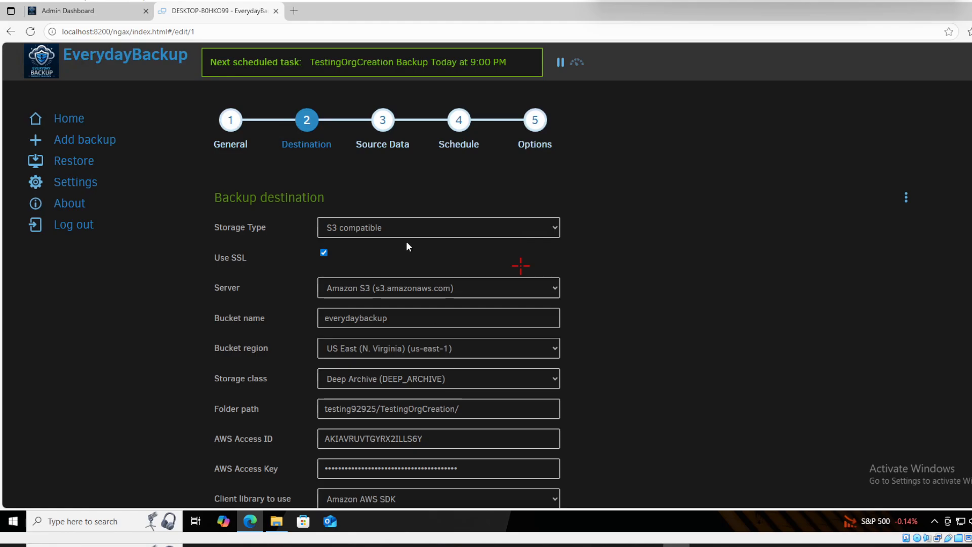
click(385, 127)
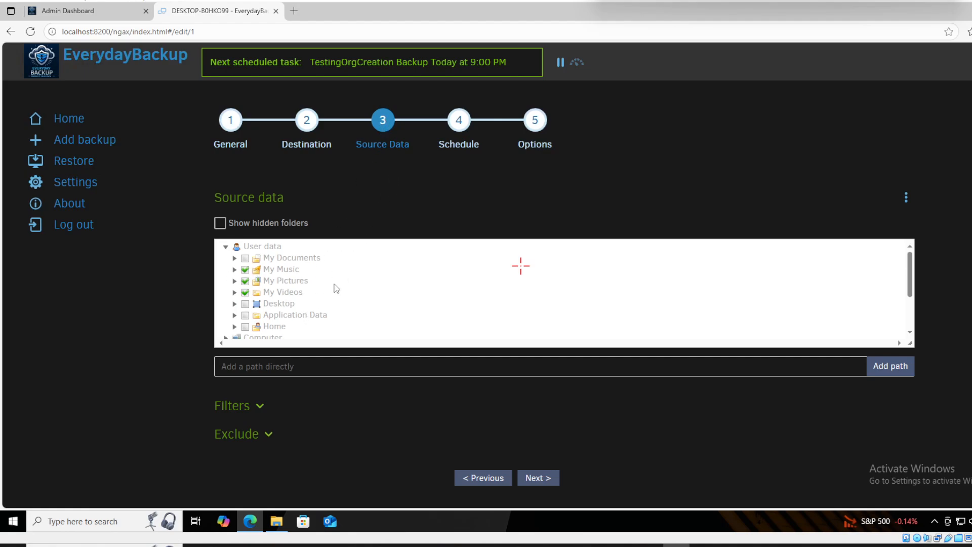
scroll(334, 287, down, 2)
scroll(282, 284, down, 2)
scroll(235, 271, down, 2)
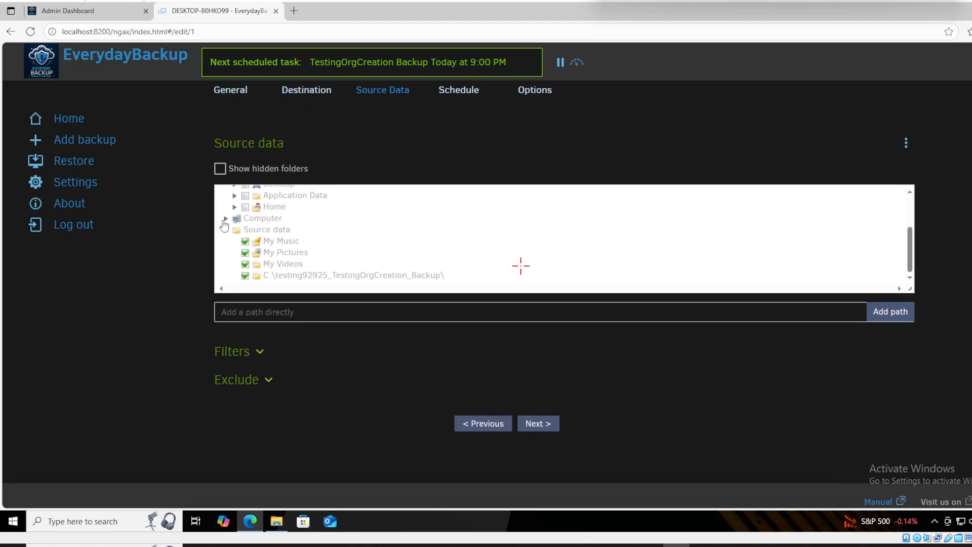
click(225, 219)
click(234, 230)
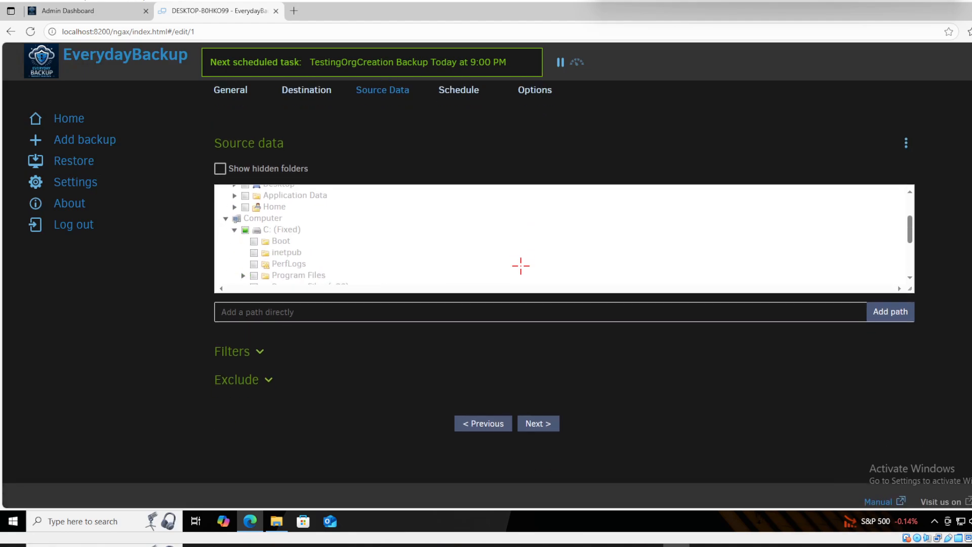
scroll(236, 238, down, 2)
scroll(235, 238, up, 2)
click(253, 241)
scroll(466, 289, up, 3)
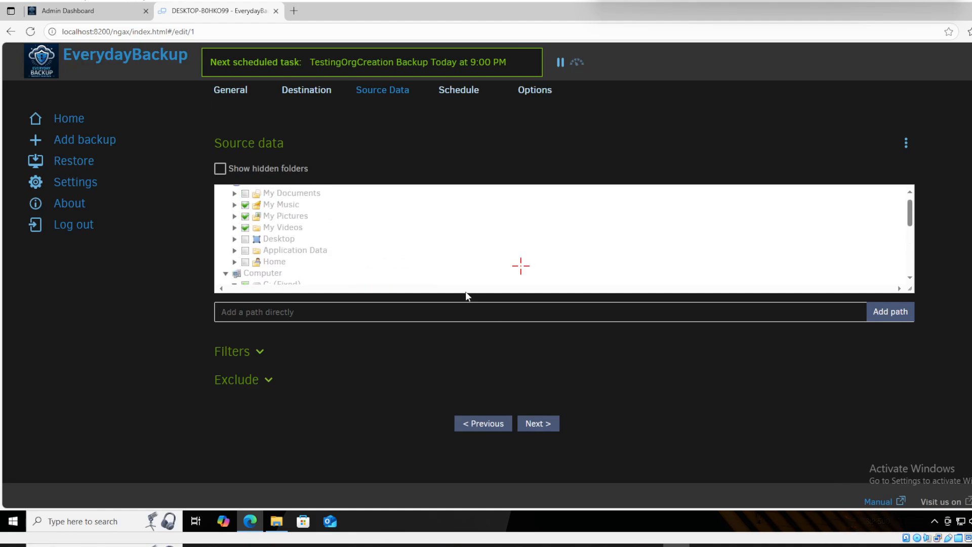
- Review the backup's schedule, its general options and all of its advanced options
click(542, 426)
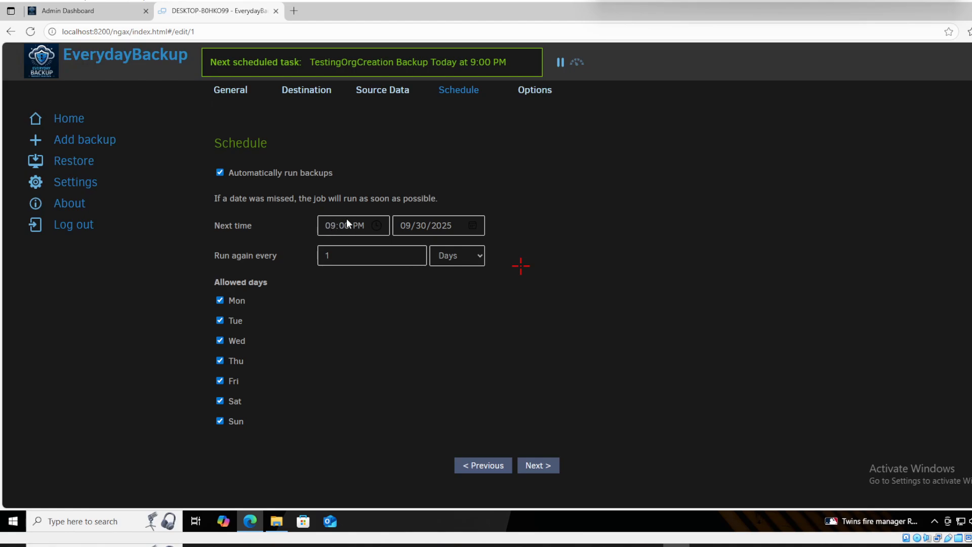
click(539, 466)
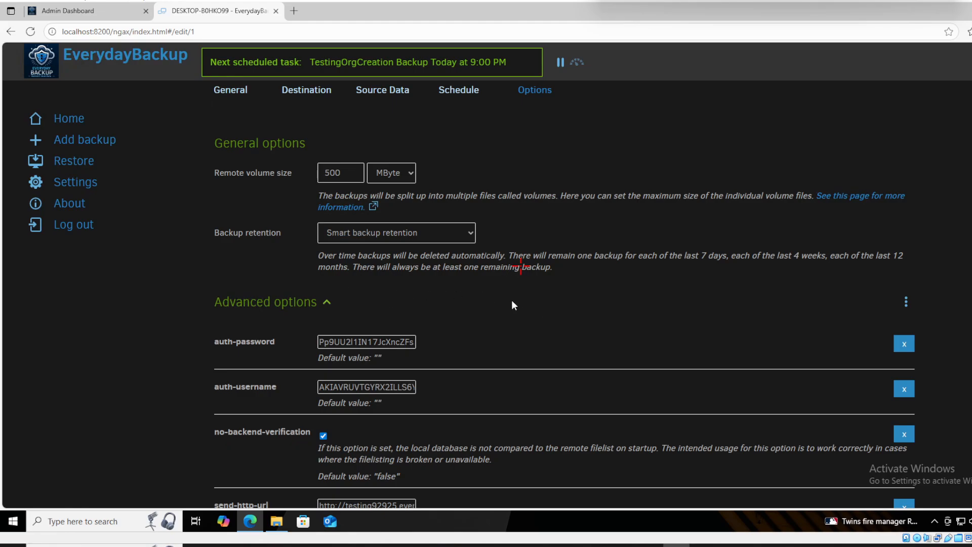
scroll(520, 266, down, 1)
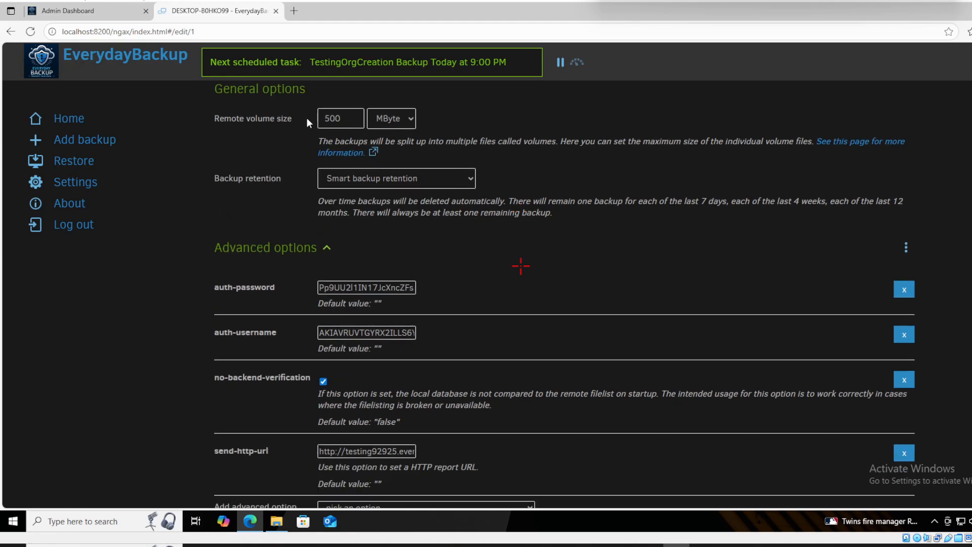
scroll(541, 238, down, 2)
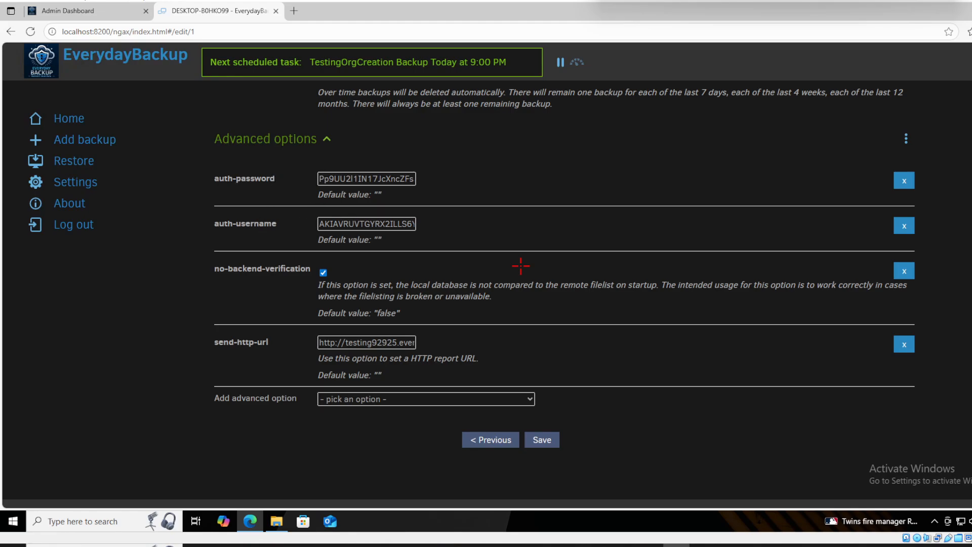
scroll(520, 266, down, 1)
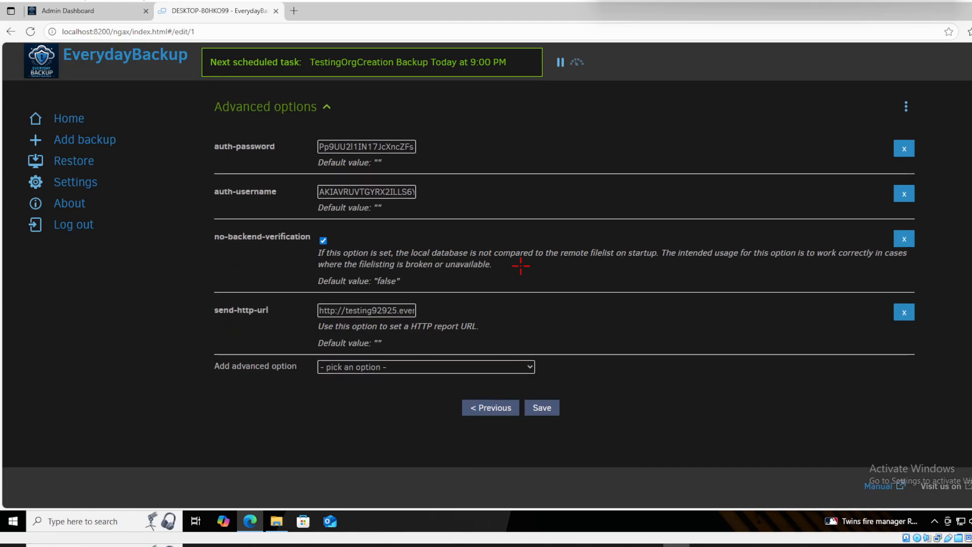
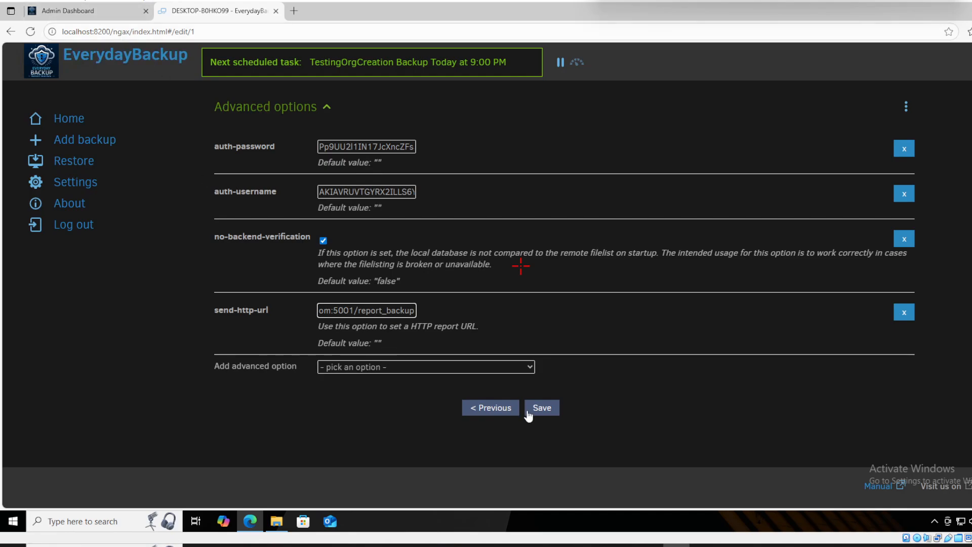
- Save the backup configuration without prepending the account ID to the bucket name, and run the backup immediately
click(548, 409)
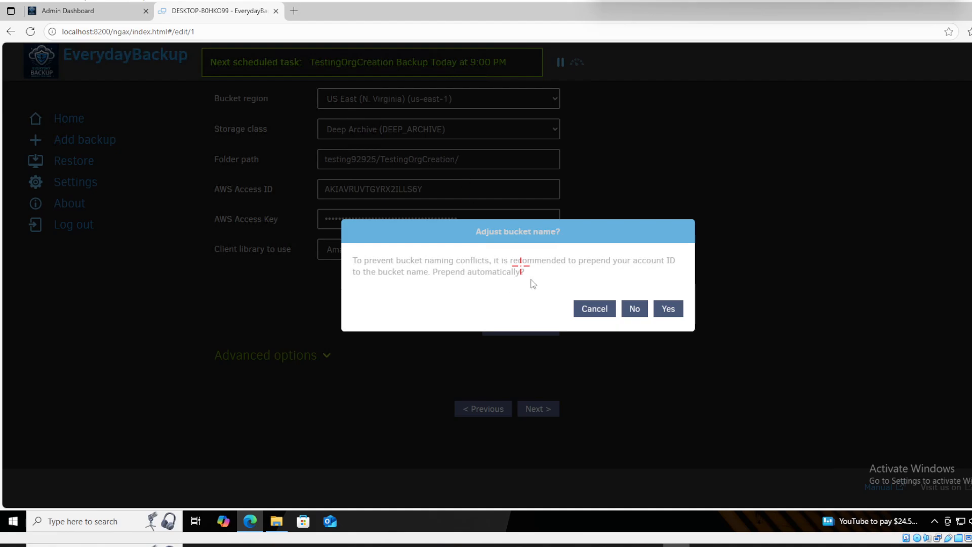
click(636, 315)
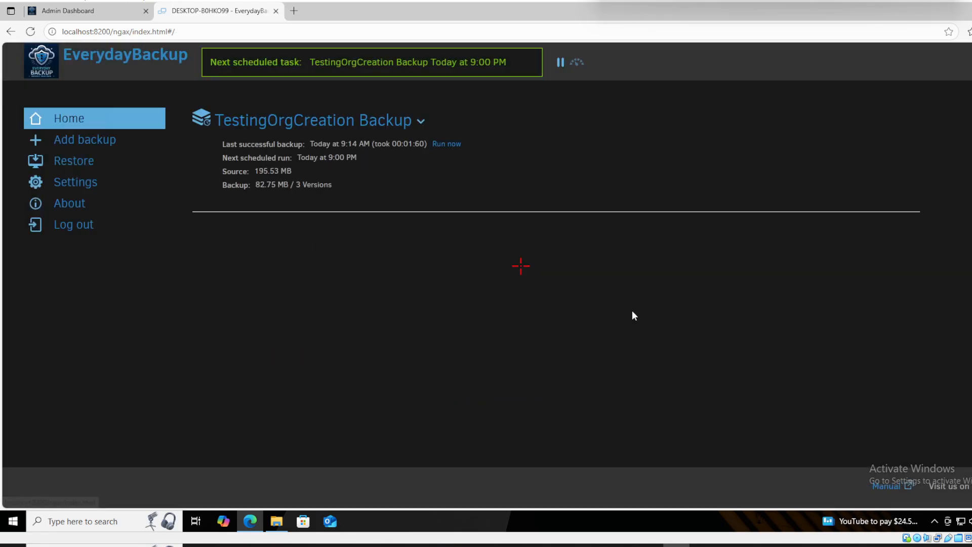
click(445, 146)
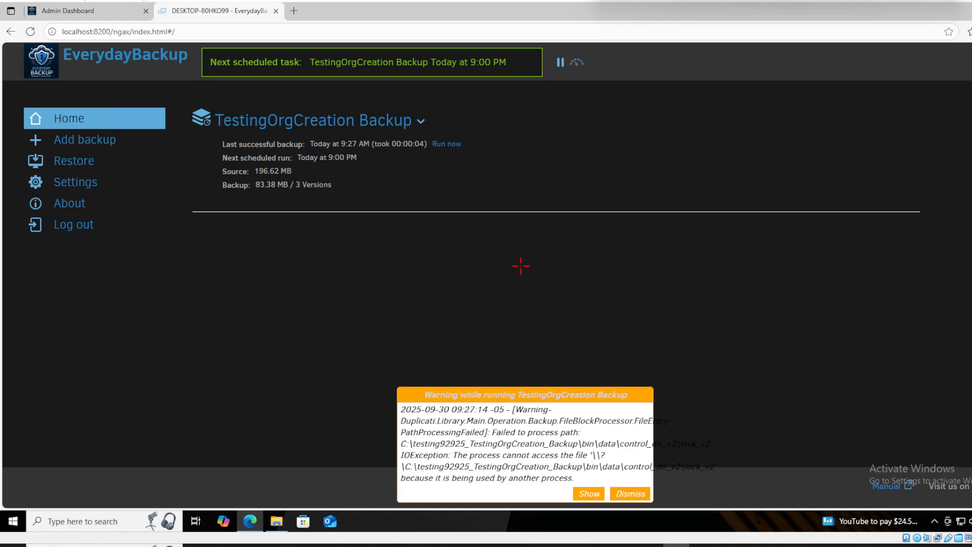
- Read the title and cause of the warning from the TestingOrgCreation Backup run, and dismiss it
drag(423, 397, 629, 397)
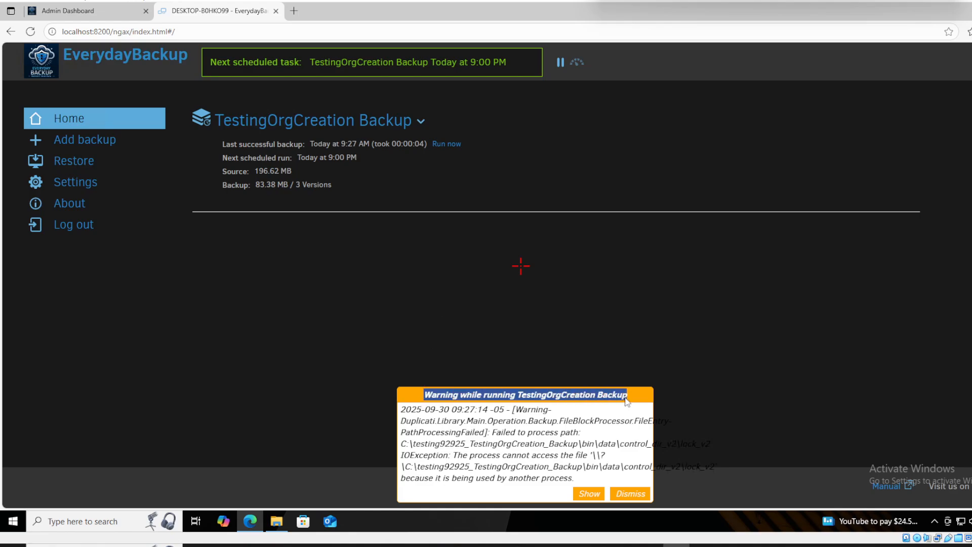
click(457, 493)
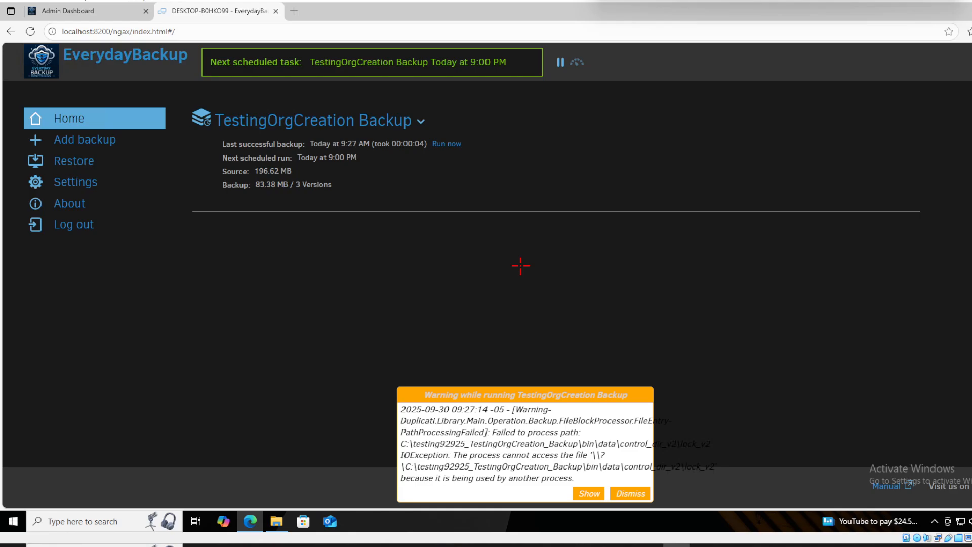
drag(419, 478, 589, 481)
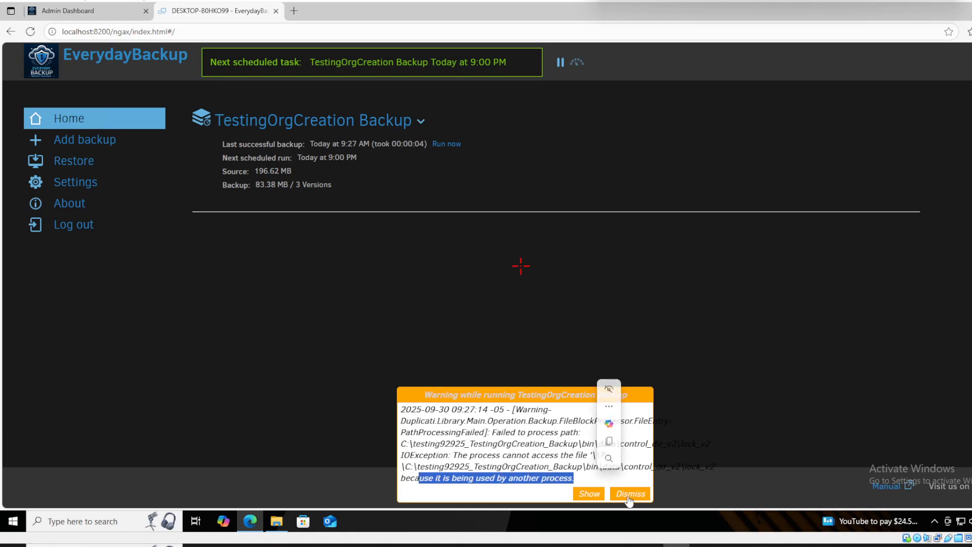
click(629, 495)
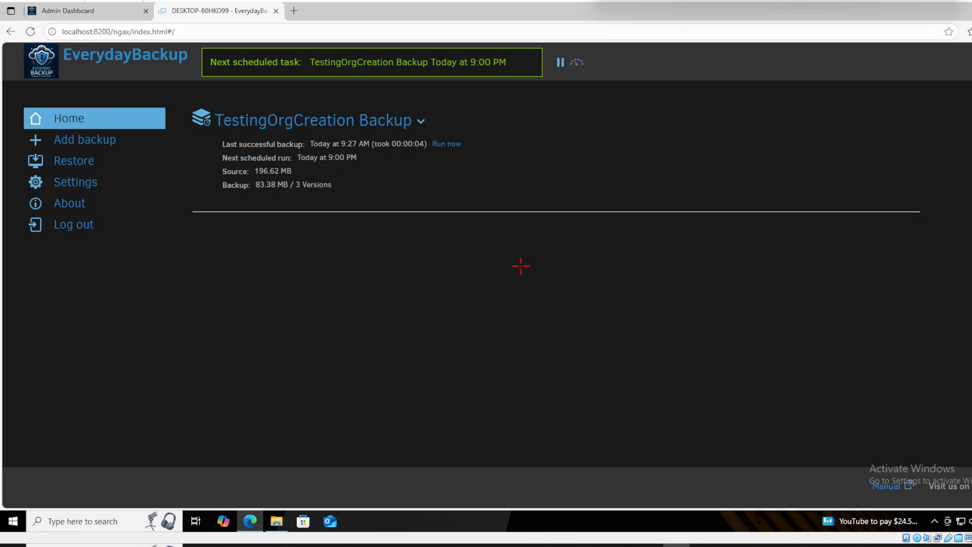
- Refresh the admin dashboard and expand the TestingOrgCreation Backup job to examine its latest run details
click(89, 12)
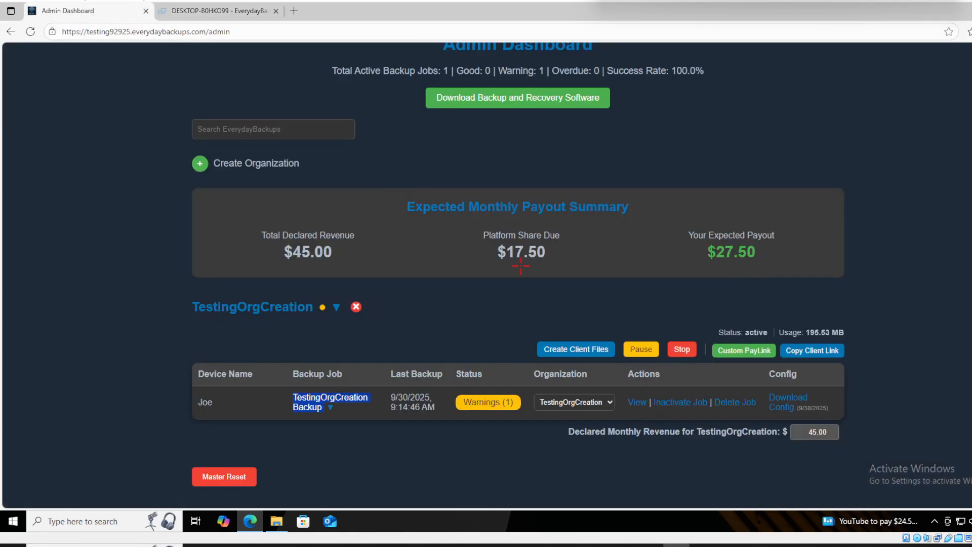
click(32, 32)
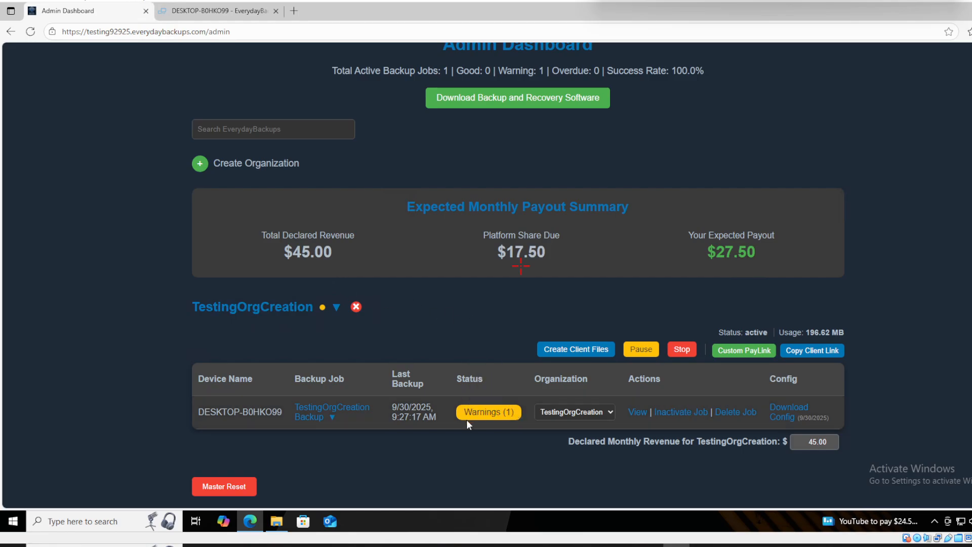
click(333, 418)
scroll(375, 433, down, 2)
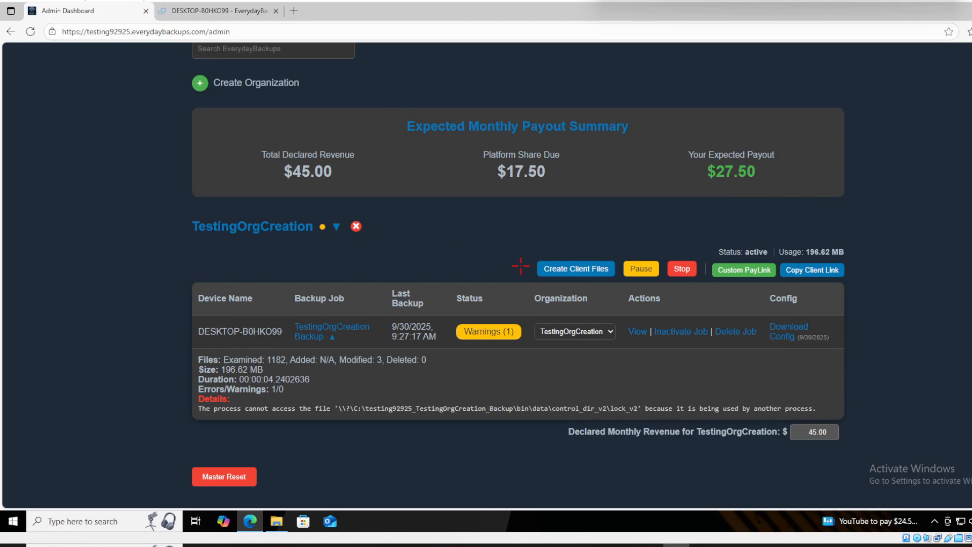
mouse_move(233, 399)
mouse_down()
mouse_move(430, 409)
mouse_move(241, 409)
mouse_up()
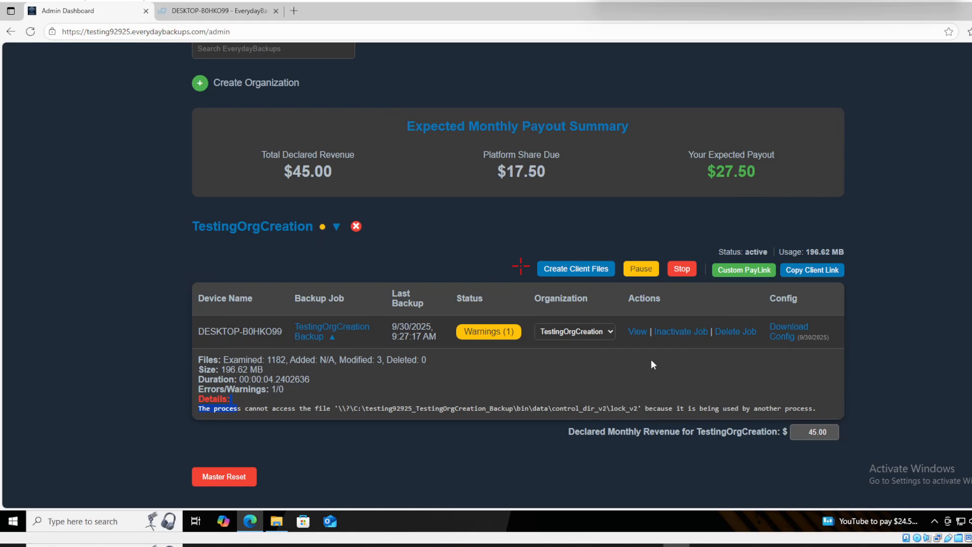
- Open the device's backup history and expand the most recent TestingOrgCreation Backup entry to examine its details
click(637, 332)
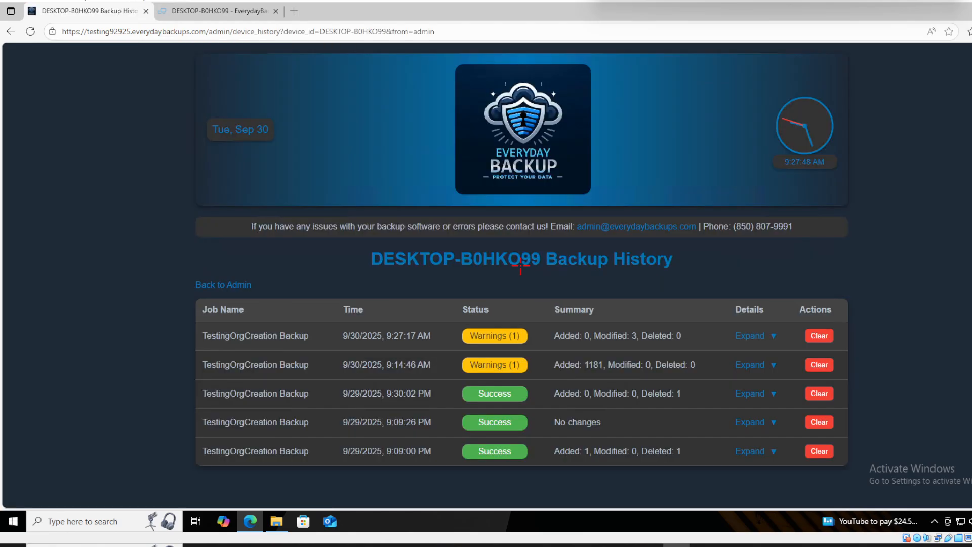
click(773, 336)
scroll(653, 394, down, 2)
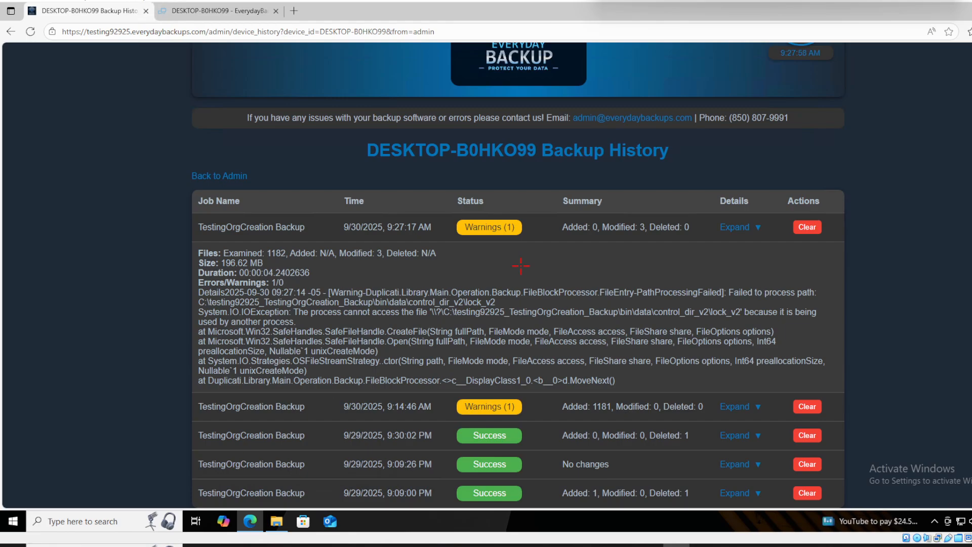
- Read the failed path and cause of the warning in the most recent TestingOrgCreation Backup history entry, and collapse its details
drag(729, 292, 812, 293)
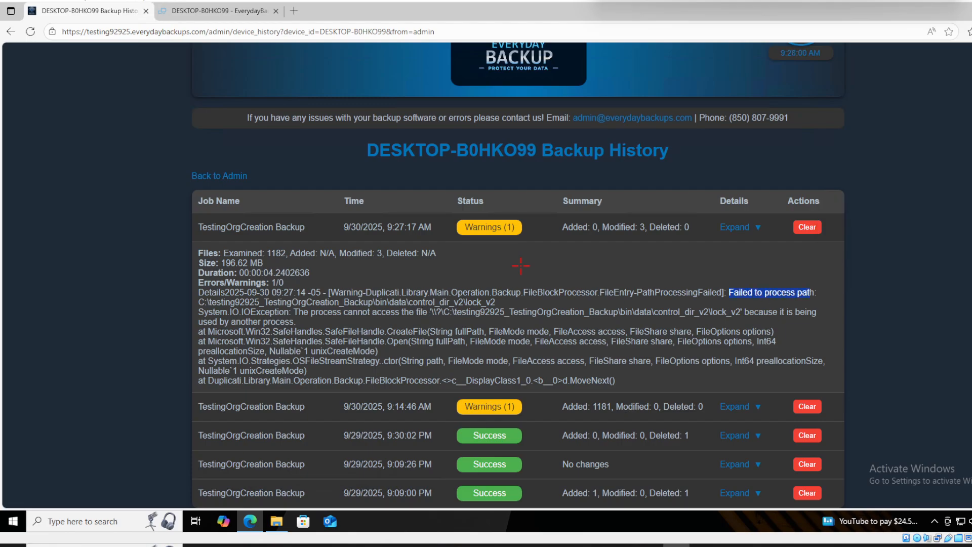
drag(297, 322, 202, 322)
click(752, 228)
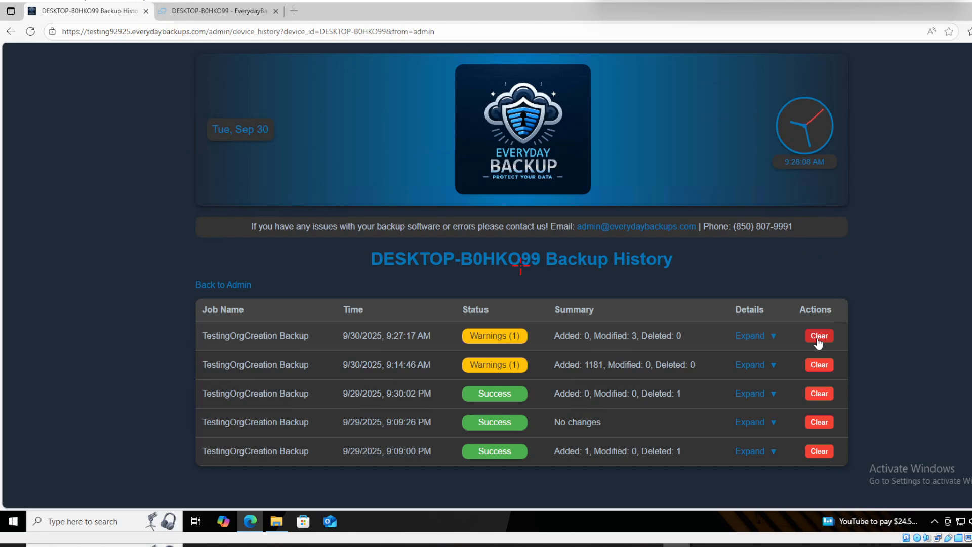
- Clear the warning of the 9/30/2025, 9:27:17 AM TestingOrgCreation Backup run from the client dashboard view
click(817, 339)
click(572, 100)
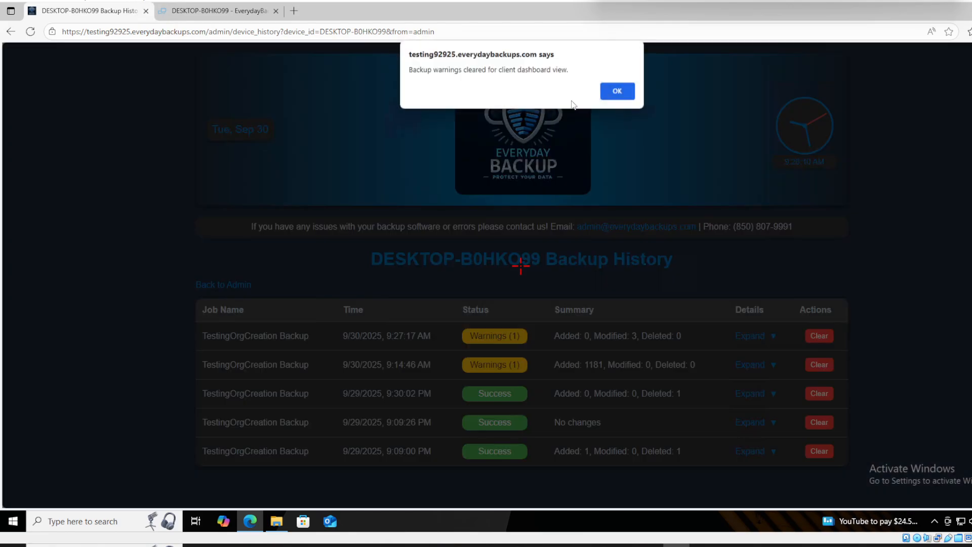
click(617, 94)
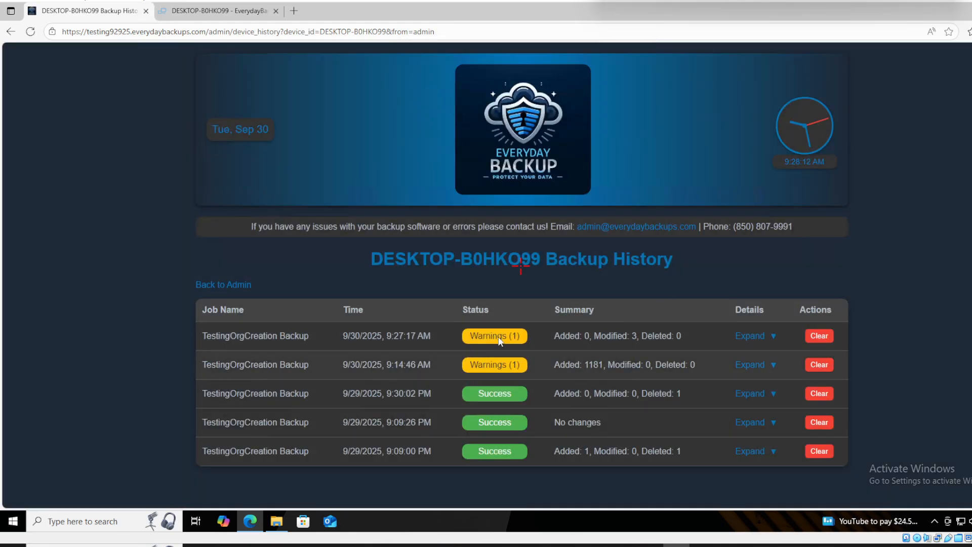
- Return to the admin dashboard, copy TestingOrgCreation's client link containing its access key, and open that link in a new browser tab
click(231, 285)
scroll(657, 424, down, 3)
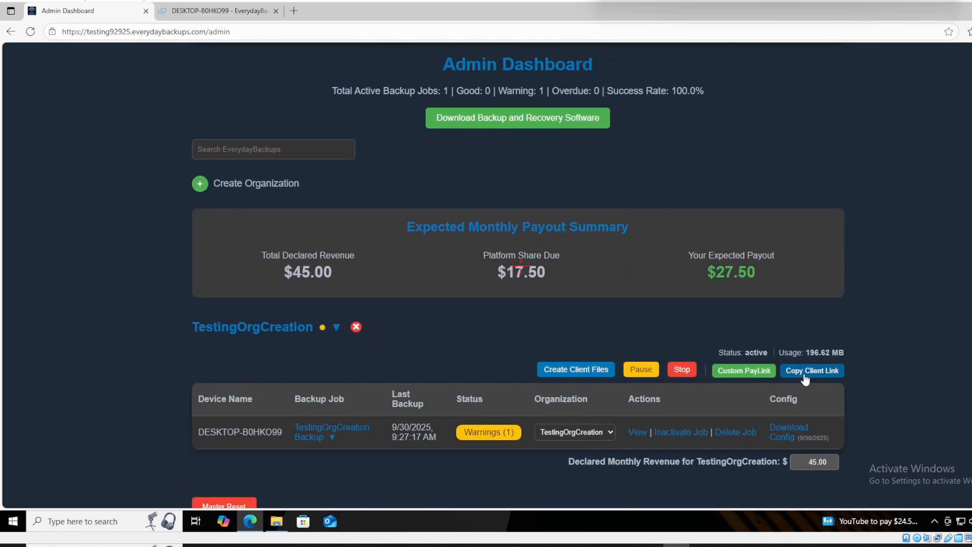
right_click(805, 373)
click(800, 373)
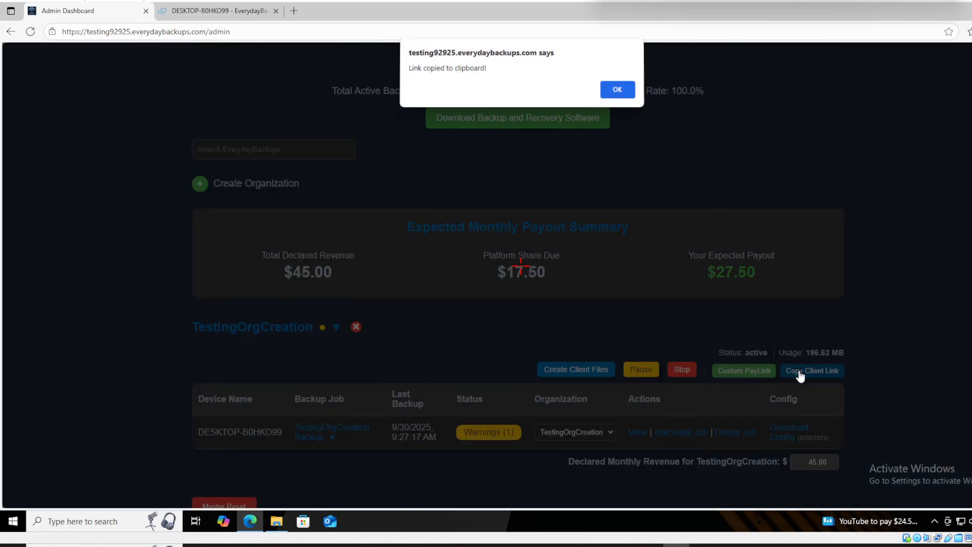
click(617, 90)
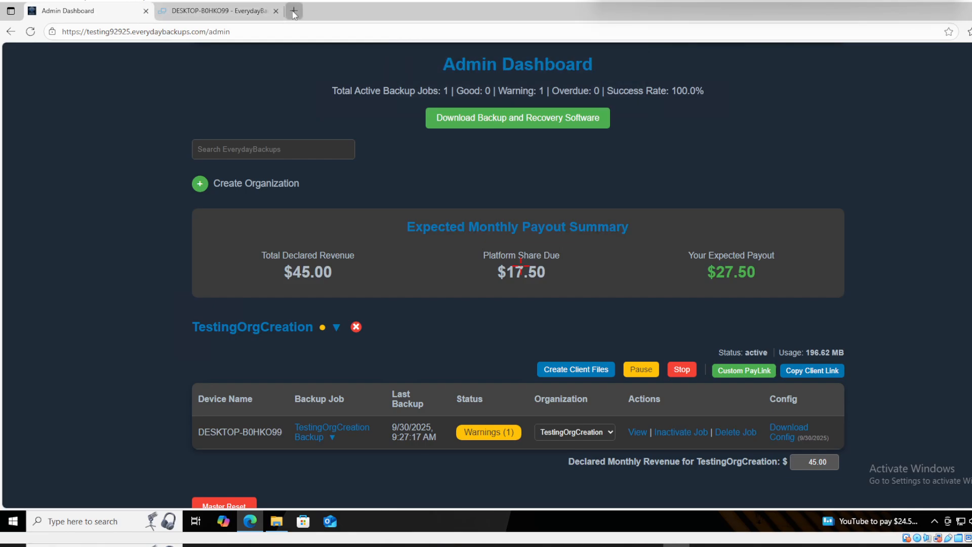
click(293, 12)
key(ctrl+v)
key(Return)
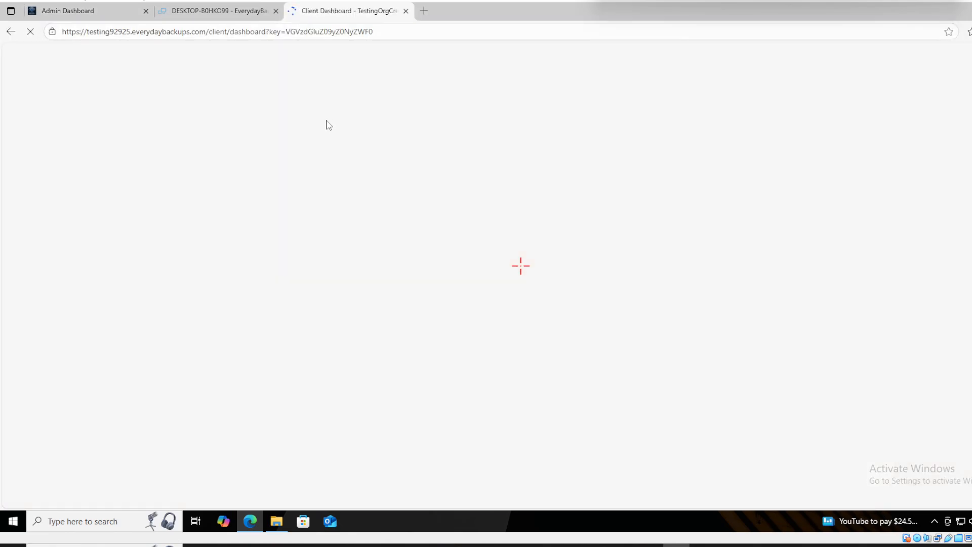
- Examine the current backup status on the client dashboard and expand the 9:14:46 AM and 9:27:17 AM history entries of 9/30/2025
scroll(688, 348, down, 2)
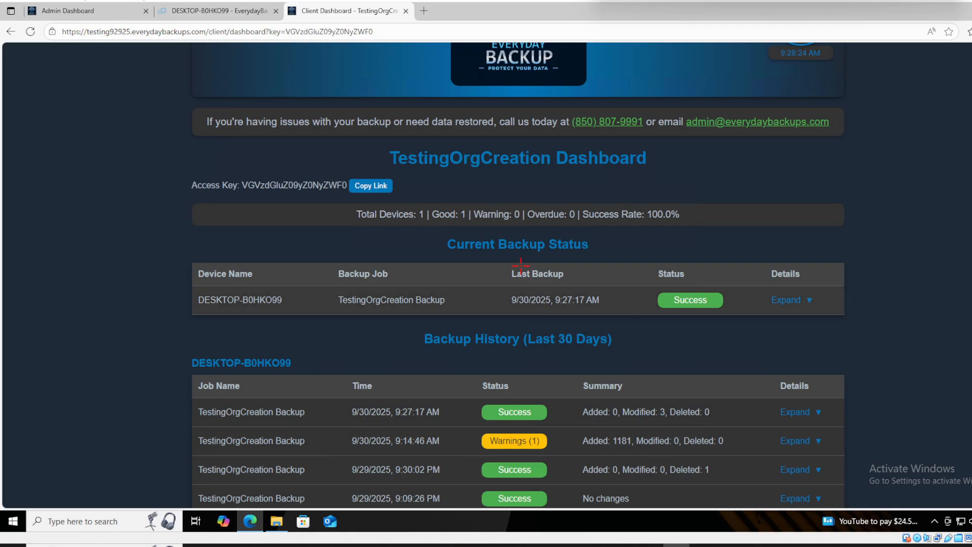
drag(672, 300, 716, 302)
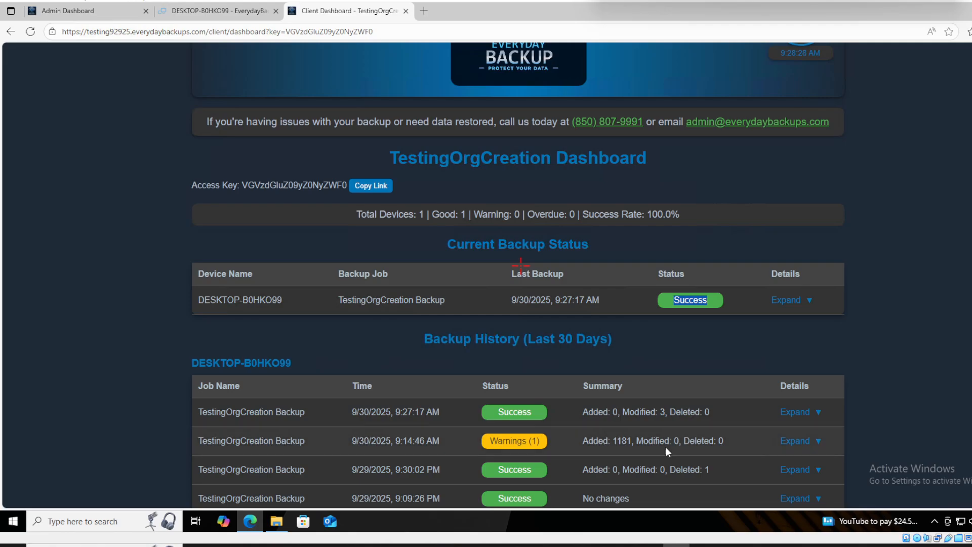
scroll(665, 446, down, 1)
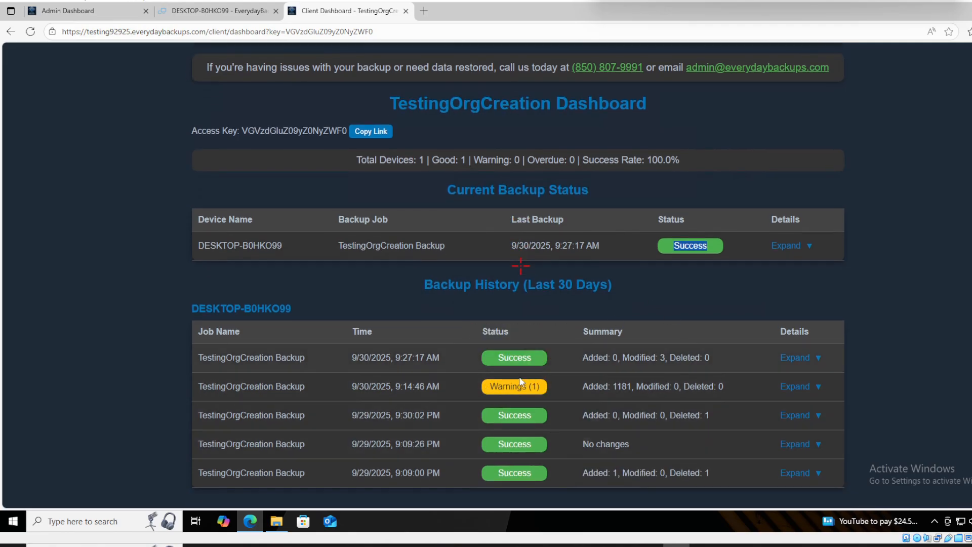
mouse_move(492, 388)
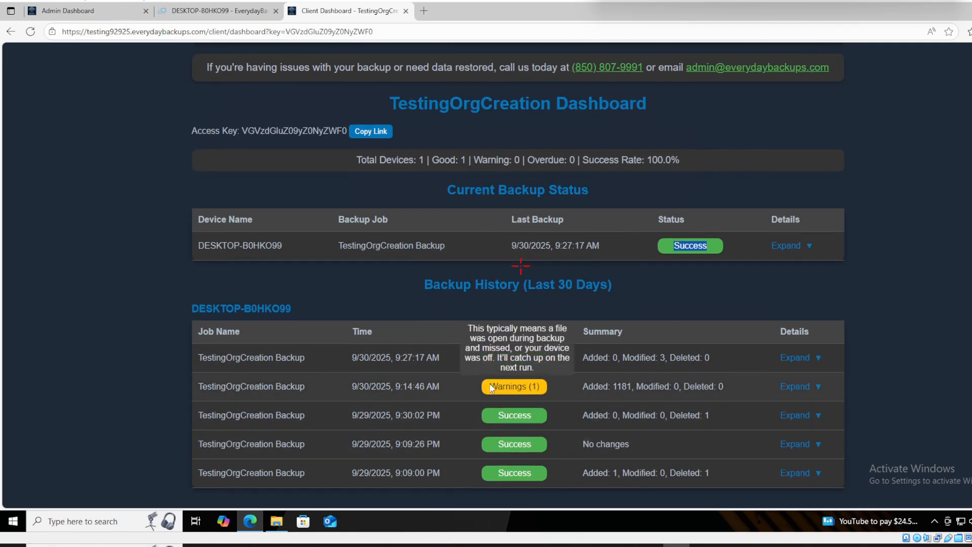
click(780, 387)
scroll(780, 388, down, 1)
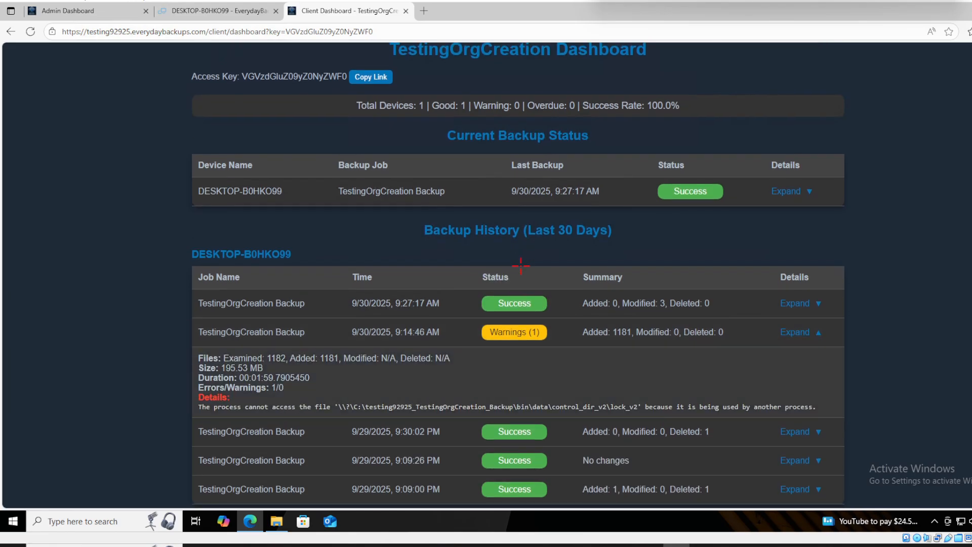
click(790, 304)
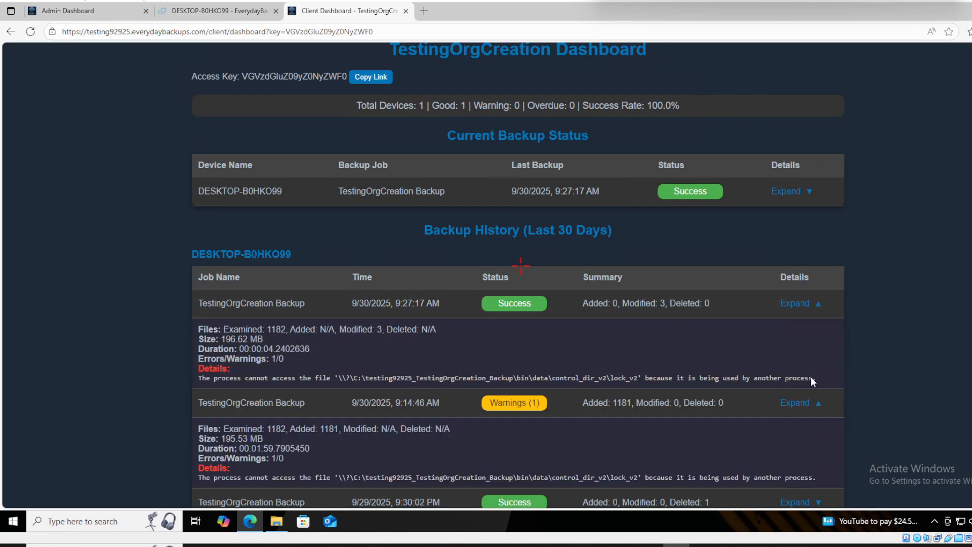
scroll(545, 332, down, 2)
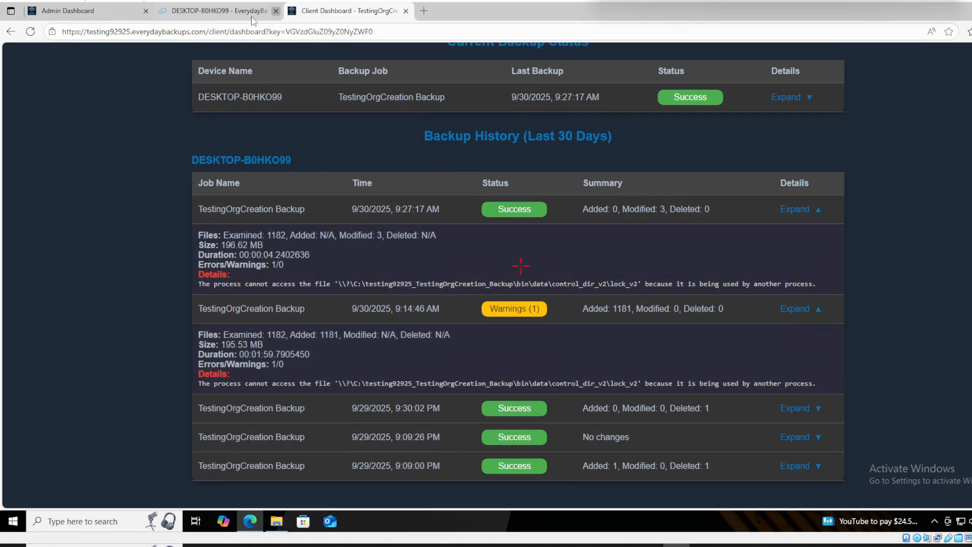
- Compare the TestingOrgCreation Backup job's status on the admin dashboard with its status on the client dashboard
click(119, 11)
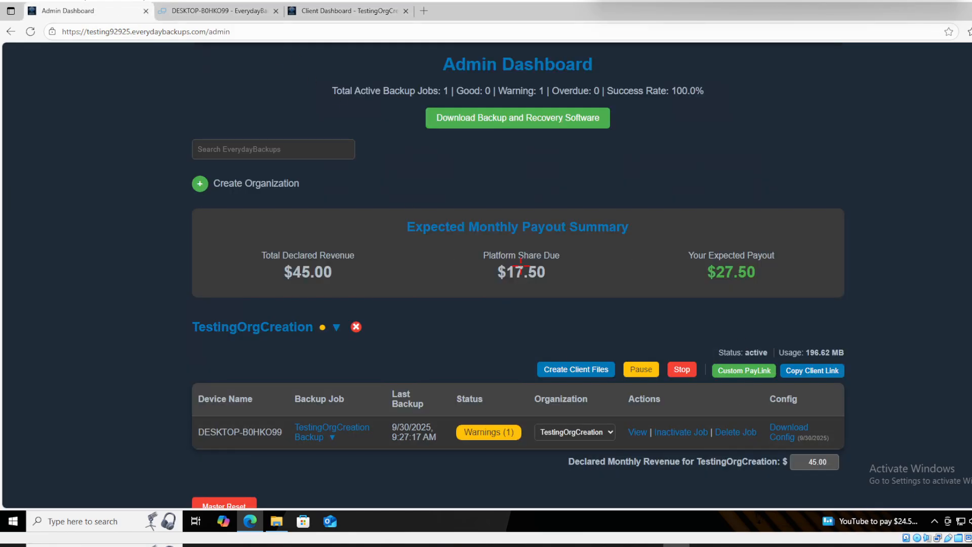
click(350, 11)
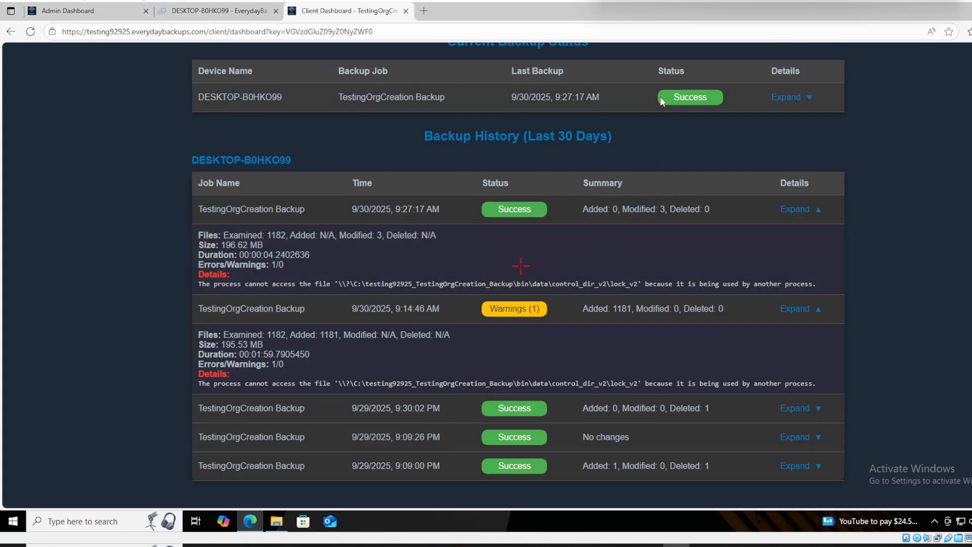
click(97, 17)
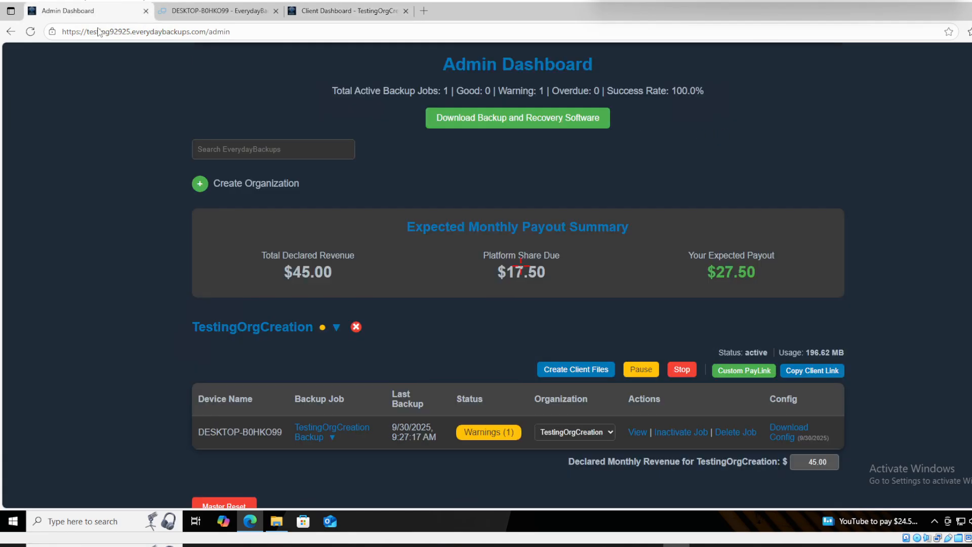
- Open Restoration Management and initiate a restore of TestingOrgCreation Backup with the configuration dated 9/30/2025, 9:27:20 AM
scroll(500, 290, up, 3)
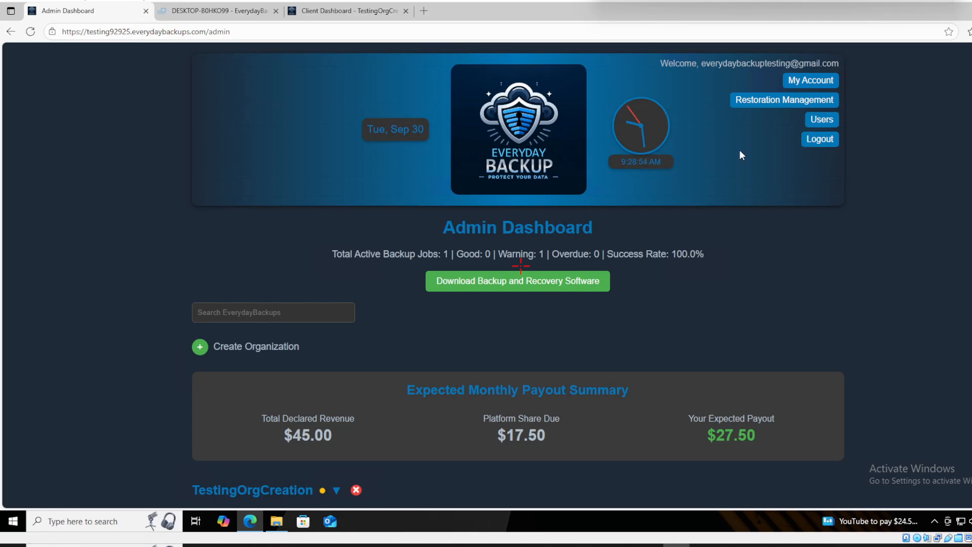
click(778, 101)
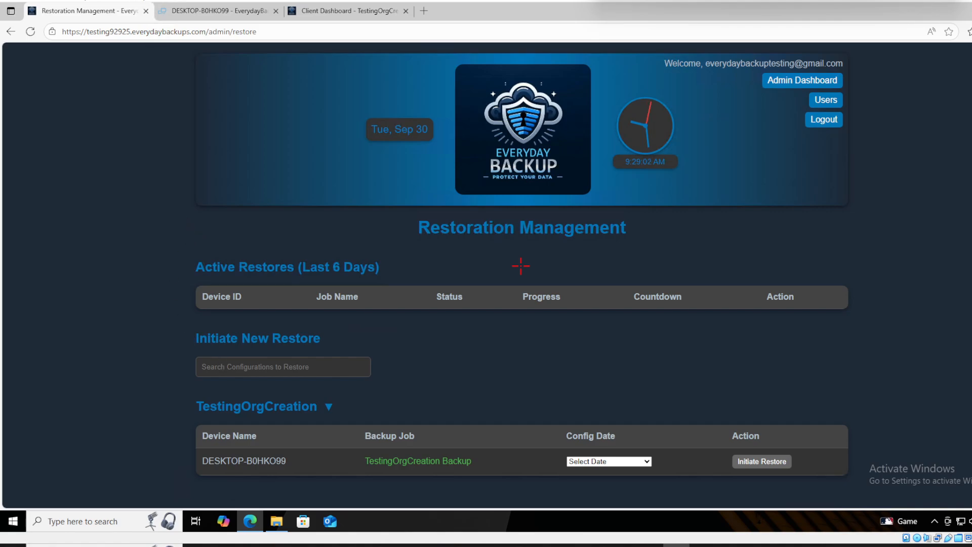
click(243, 367)
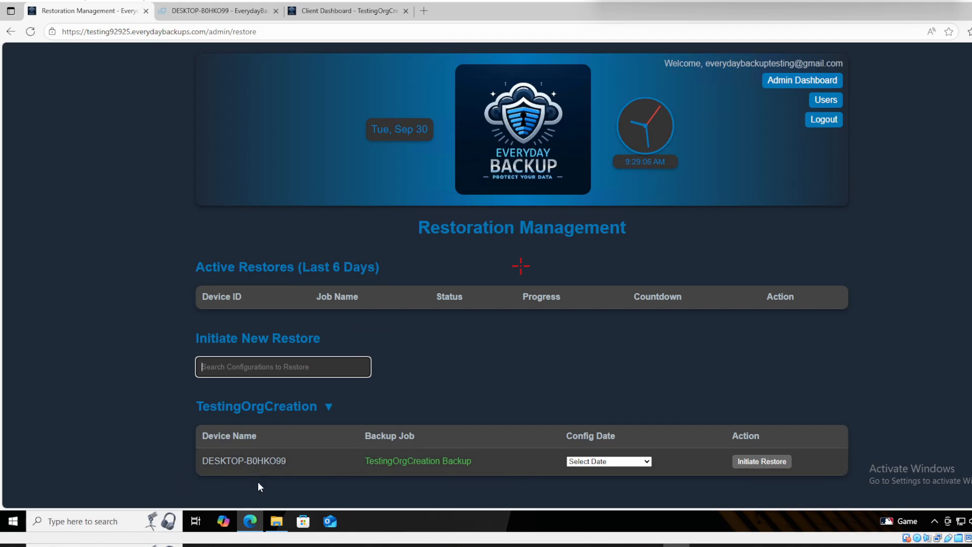
click(510, 363)
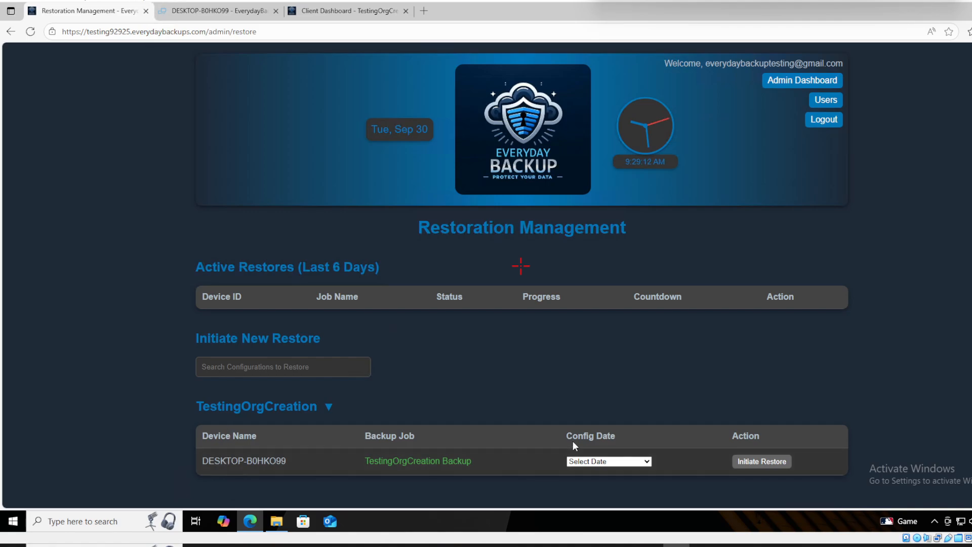
click(603, 463)
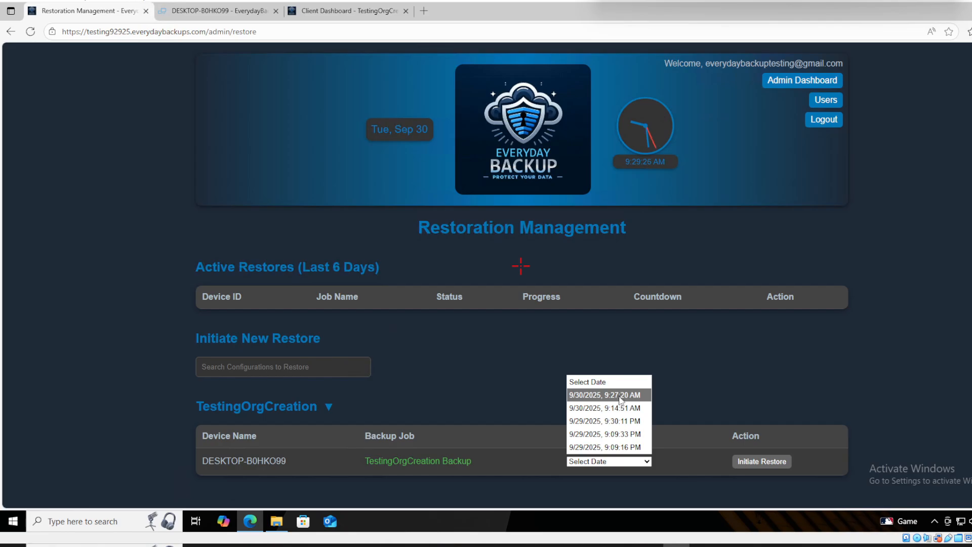
click(634, 400)
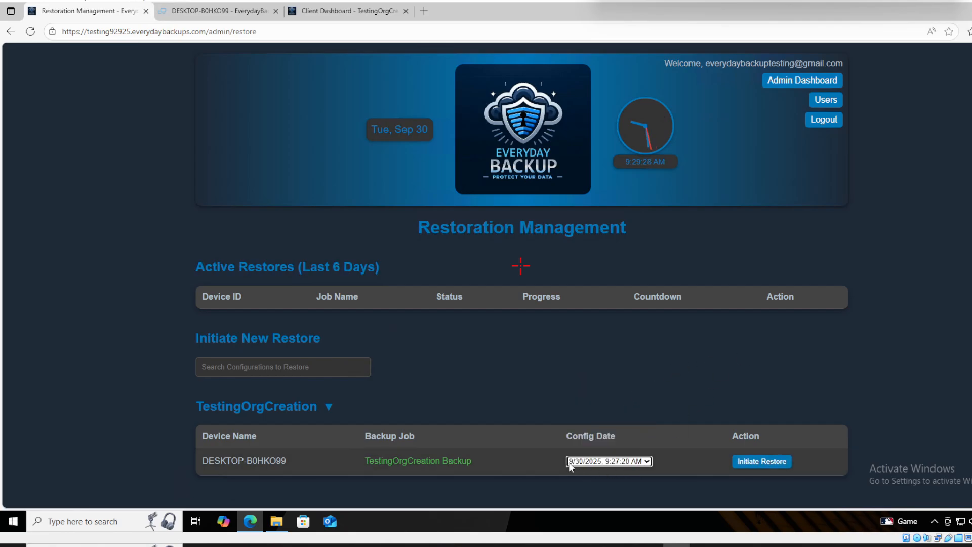
click(748, 465)
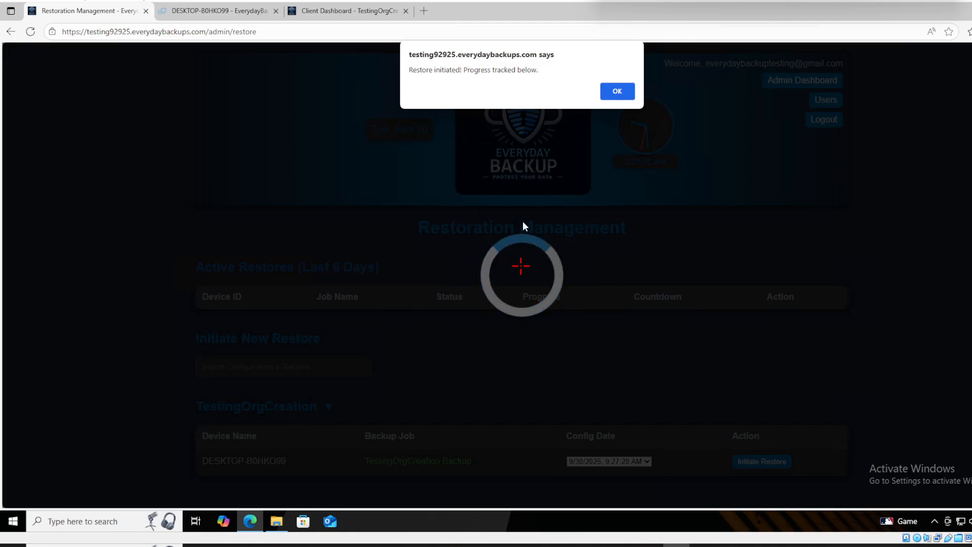
click(617, 92)
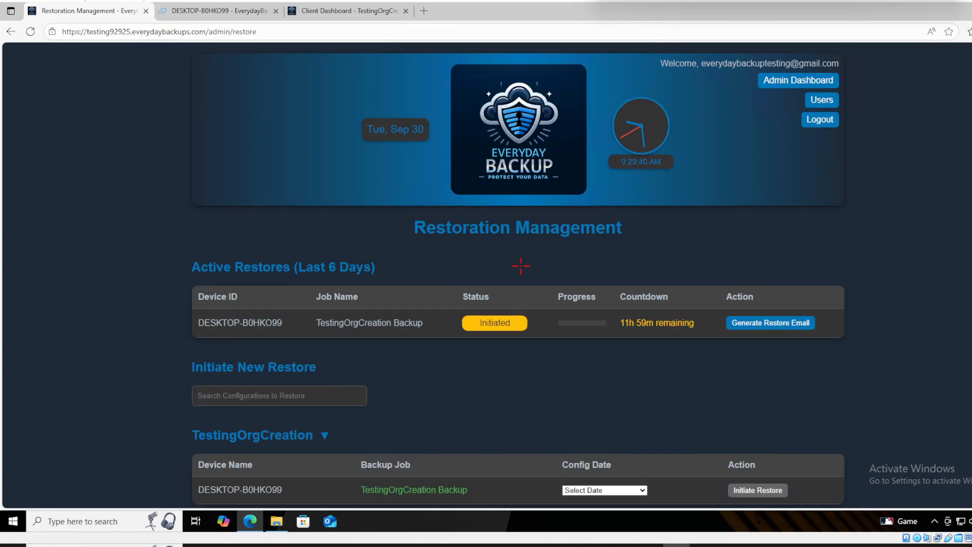
- Review the active restores list and check what generating the restore email asks for, cancelling without entering the client's email address
drag(192, 267, 381, 271)
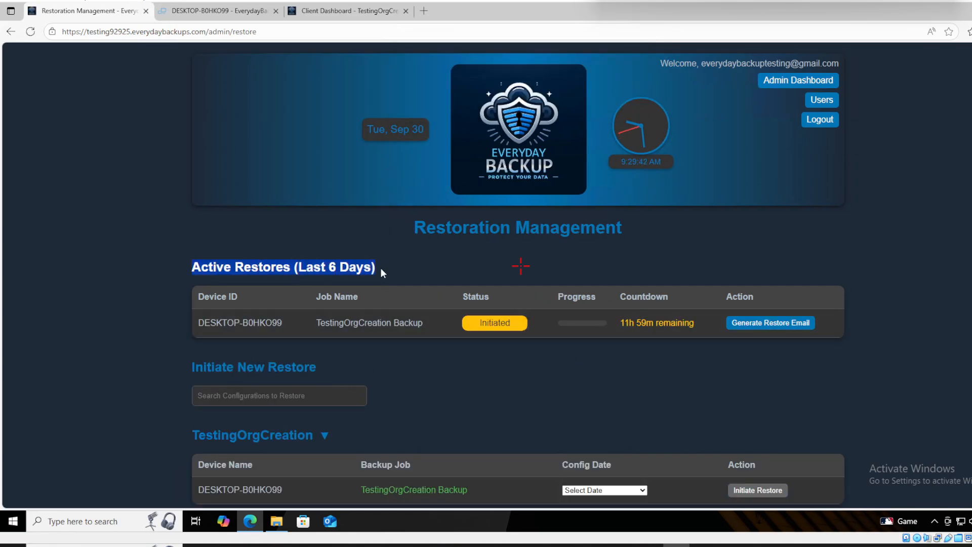
click(381, 270)
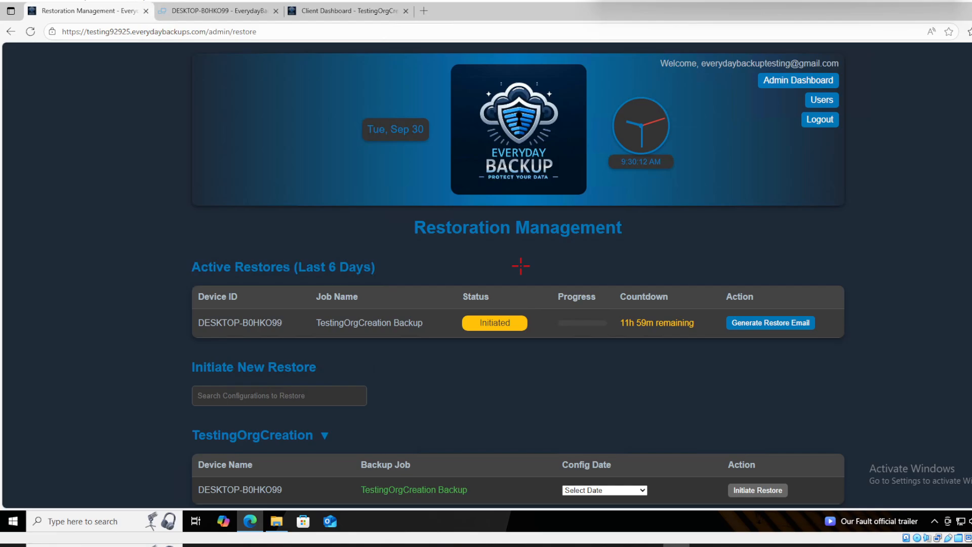
click(764, 327)
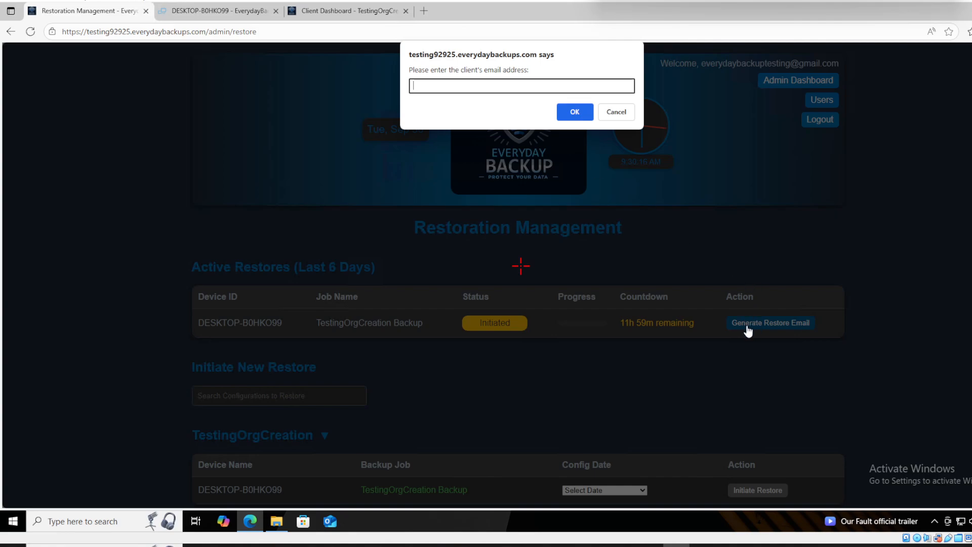
click(622, 116)
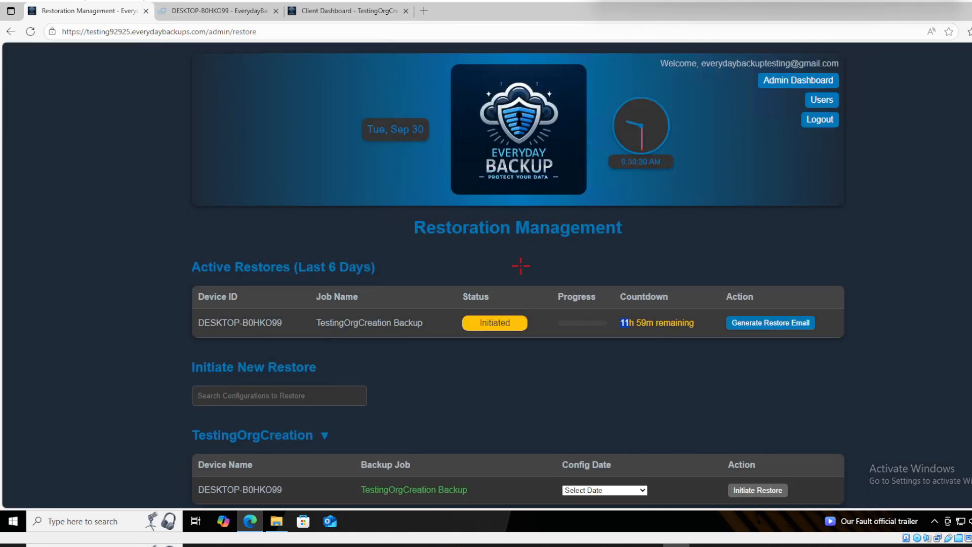
- Examine the countdown and progress of the active TestingOrgCreation Backup restore and the period covered by the active restores list
drag(629, 322, 695, 323)
click(751, 328)
scroll(734, 304, down, 1)
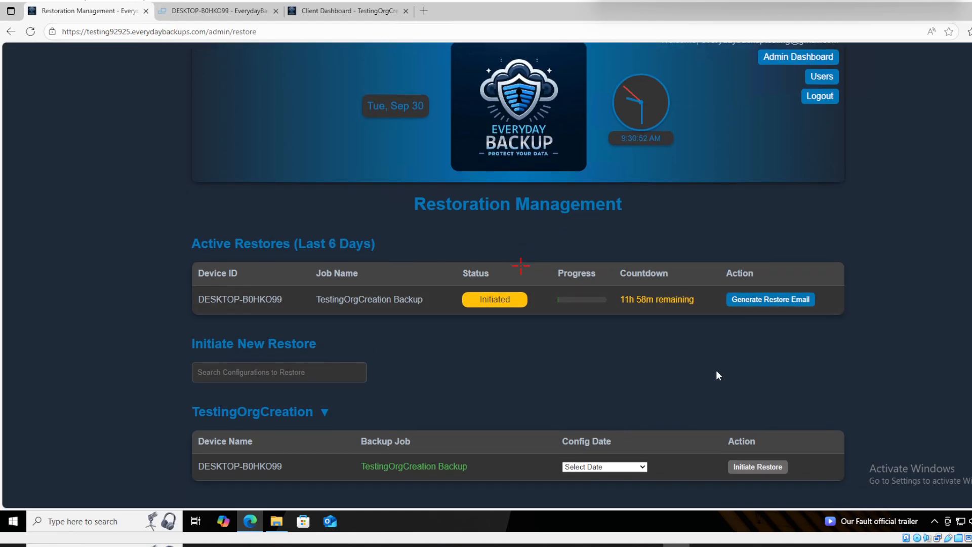
scroll(717, 371, up, 1)
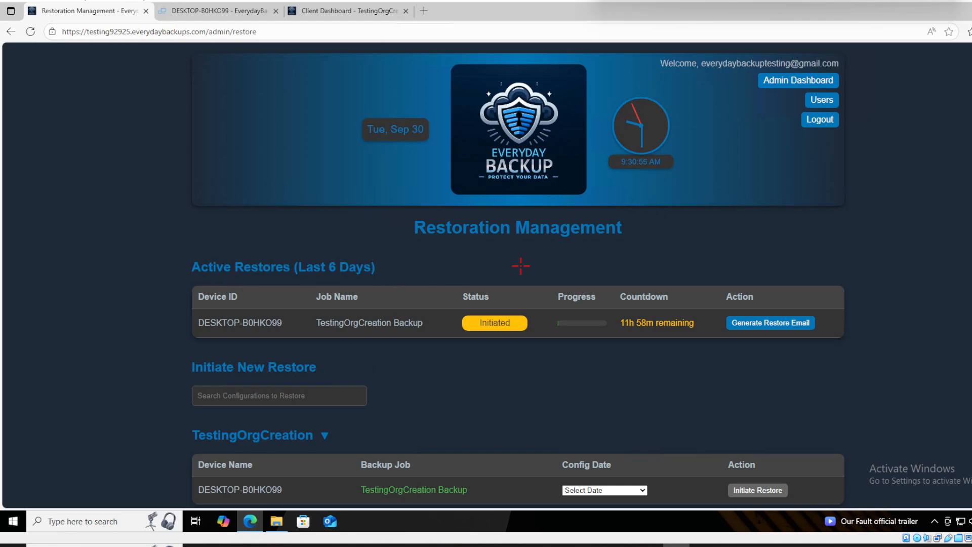
drag(191, 267, 363, 267)
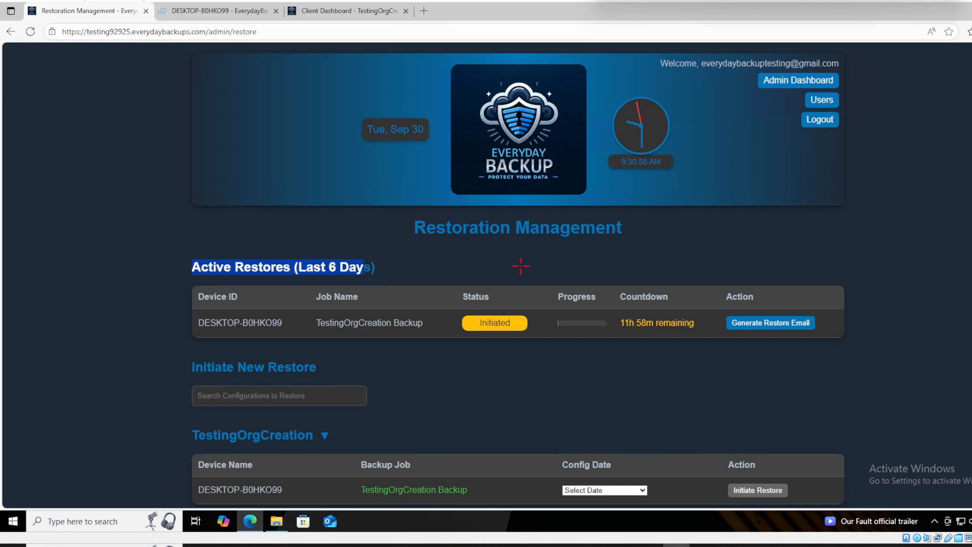
click(295, 270)
drag(298, 269, 373, 269)
click(412, 272)
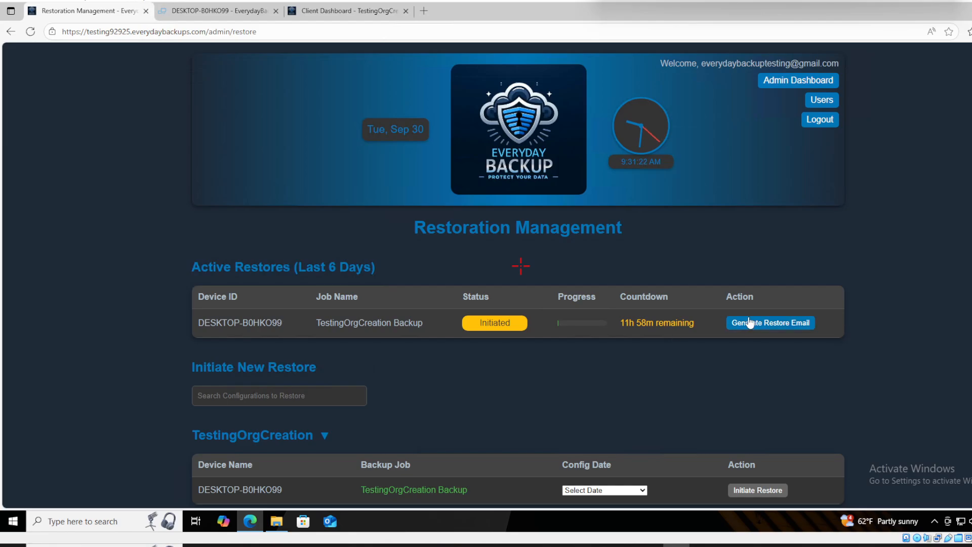
drag(620, 324, 645, 347)
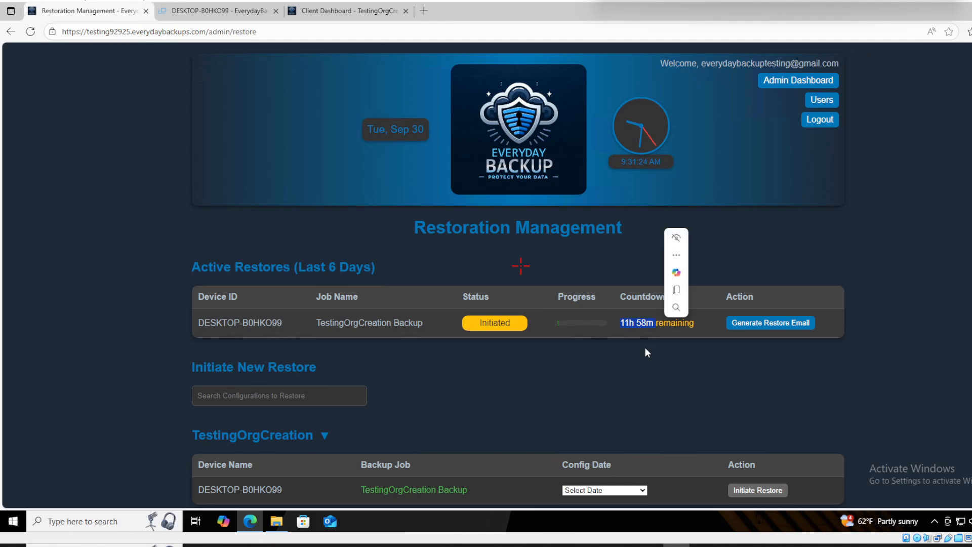
click(639, 345)
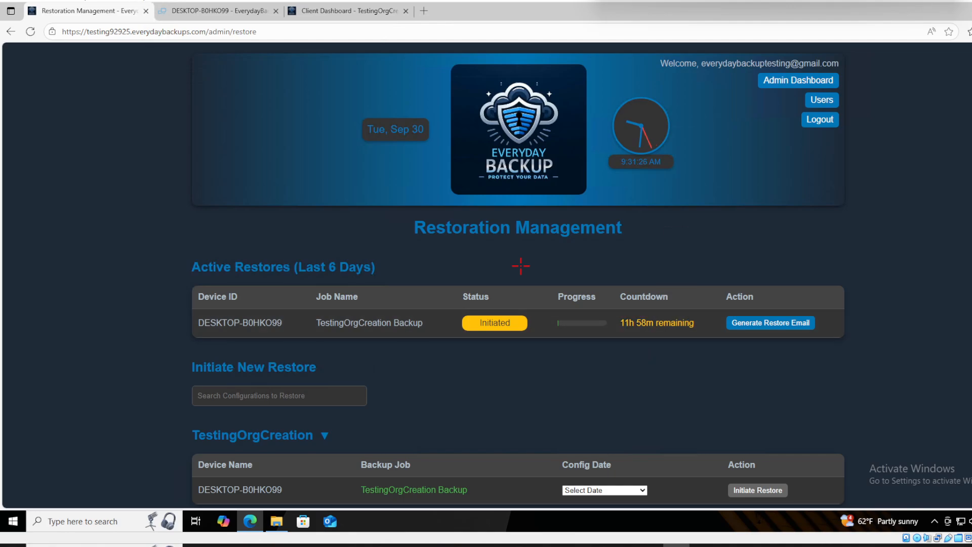